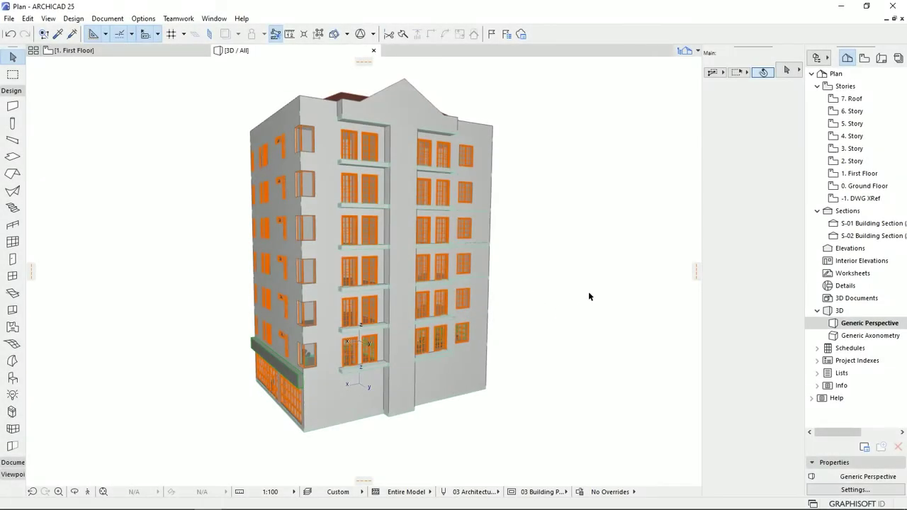
Step: Draw a straight section line on the first floor plan, running vertically through the staircase and facing the elevator side
{"action": "middle_click_drag", "start_coordinate": [394, 228], "coordinate": [387, 163], "text": "shift"}
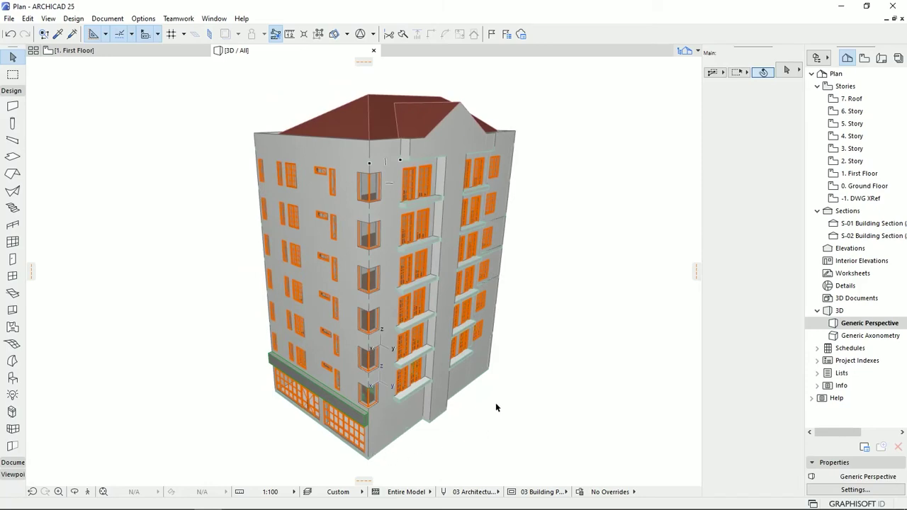
{"action": "left_click", "coordinate": [131, 51]}
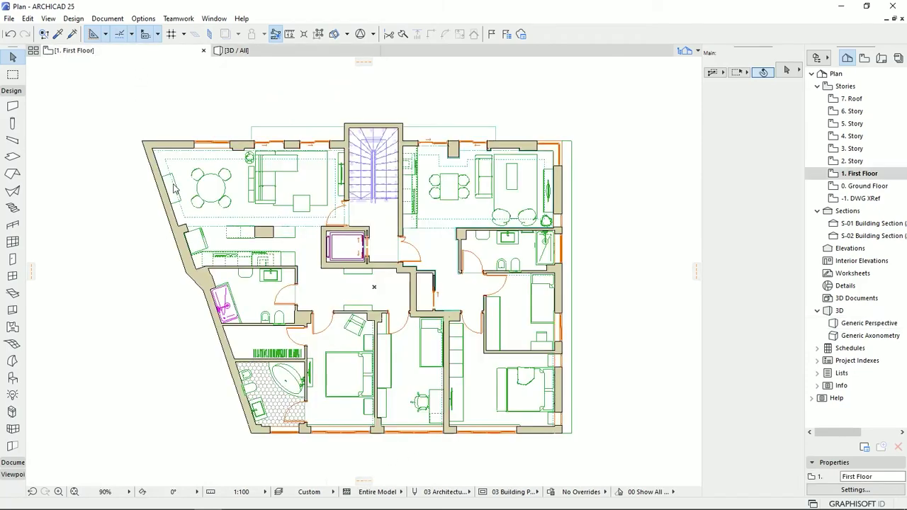
{"action": "left_click", "coordinate": [12, 91]}
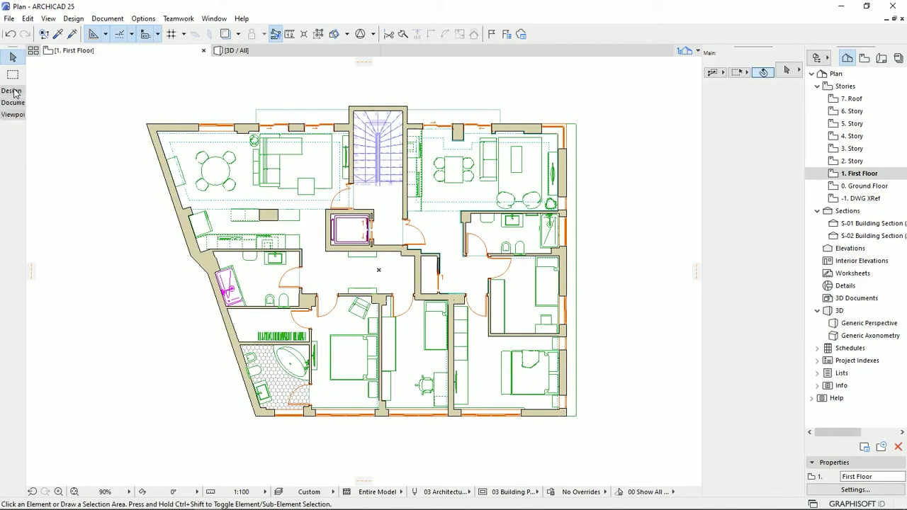
{"action": "left_click", "coordinate": [16, 116]}
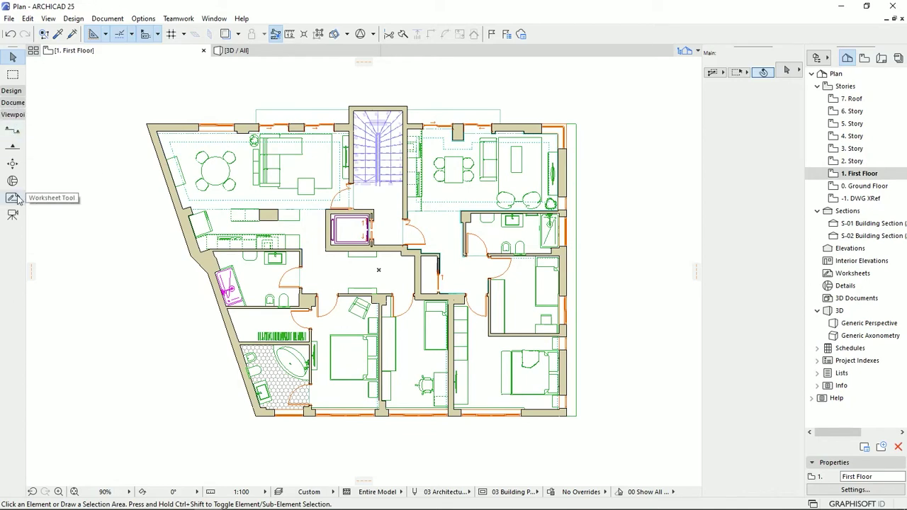
{"action": "left_click", "coordinate": [13, 130]}
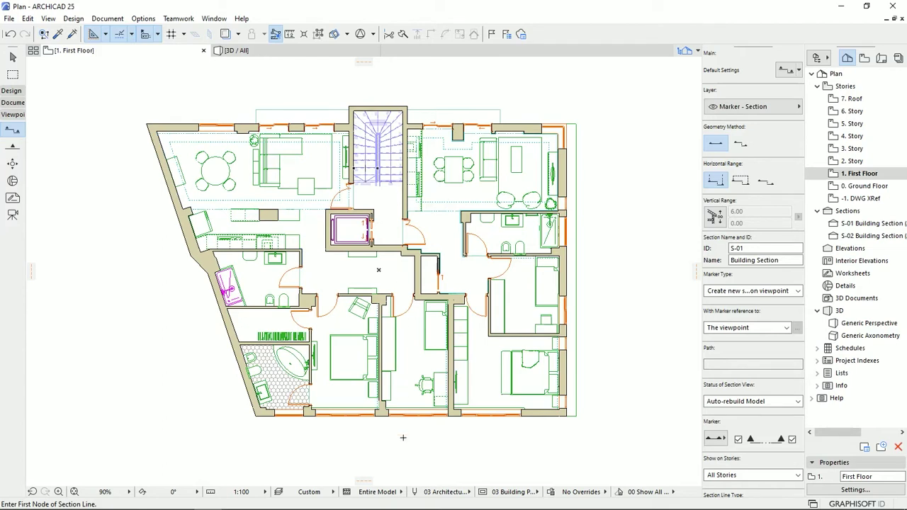
{"action": "left_click", "coordinate": [397, 67]}
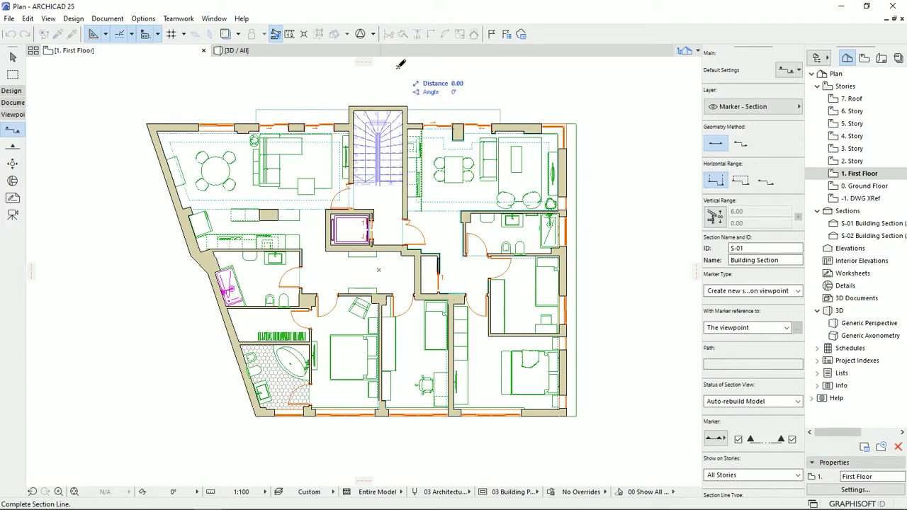
{"action": "left_click", "coordinate": [400, 454]}
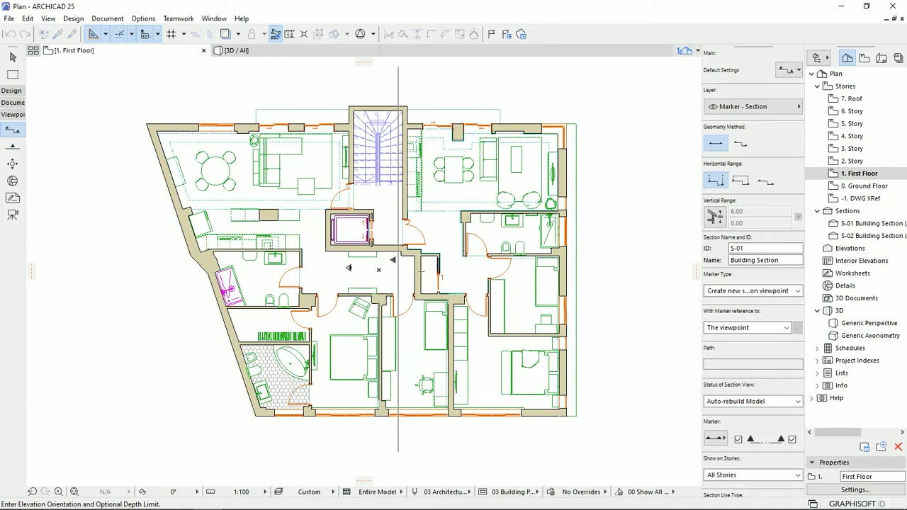
{"action": "left_click", "coordinate": [344, 271]}
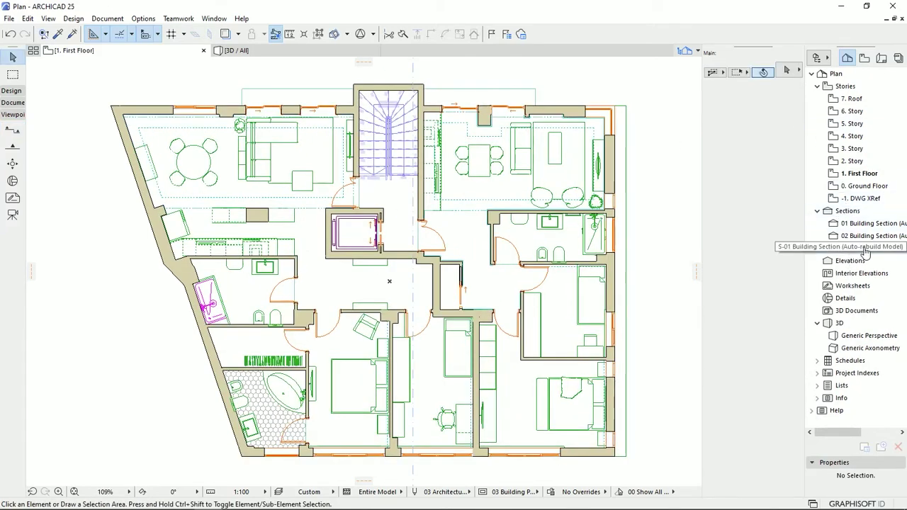
Step: Locate the S-01 section marker on the plan and open the S-01 Building Section view
{"action": "middle_click_drag", "start_coordinate": [448, 168], "coordinate": [460, 226]}
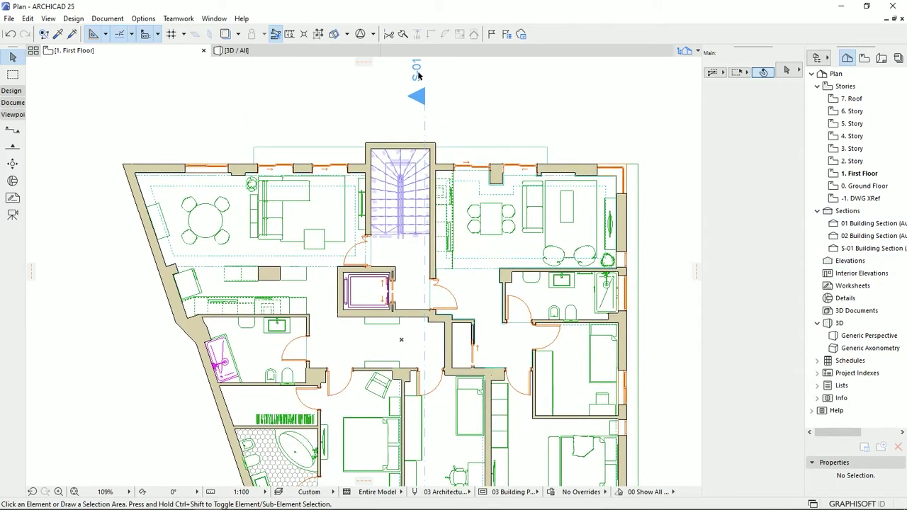
{"action": "left_click", "coordinate": [863, 248]}
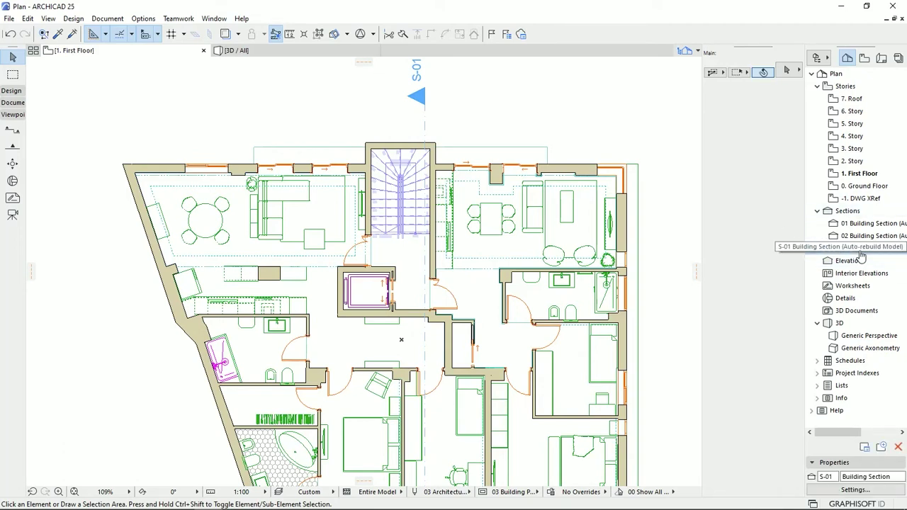
{"action": "double_click", "coordinate": [860, 254]}
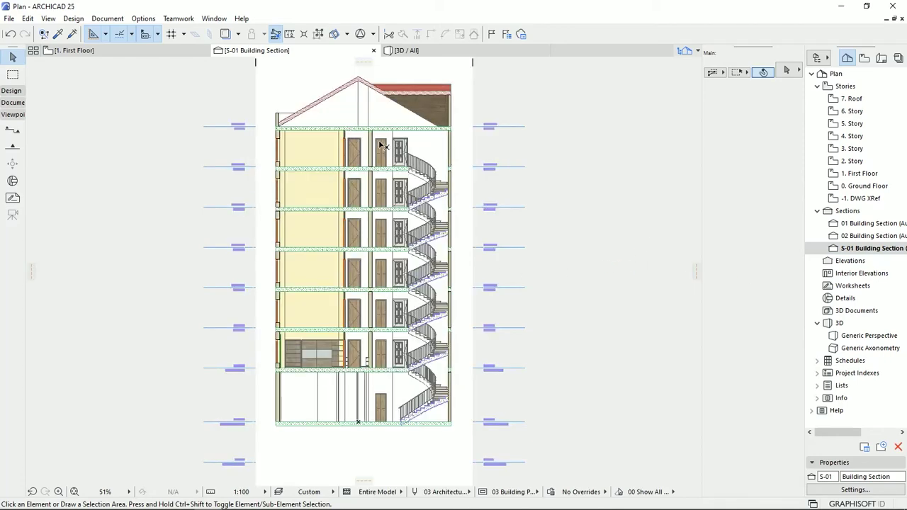
Step: Examine the building section from the roof down to the ground floor, including its slabs, doors, stairs and story levels
{"action": "scroll", "coordinate": [383, 146], "scroll_direction": "up", "scroll_amount": 5}
{"action": "middle_click_drag", "start_coordinate": [412, 173], "coordinate": [416, 217]}
{"action": "middle_click_drag", "start_coordinate": [412, 157], "coordinate": [407, 228]}
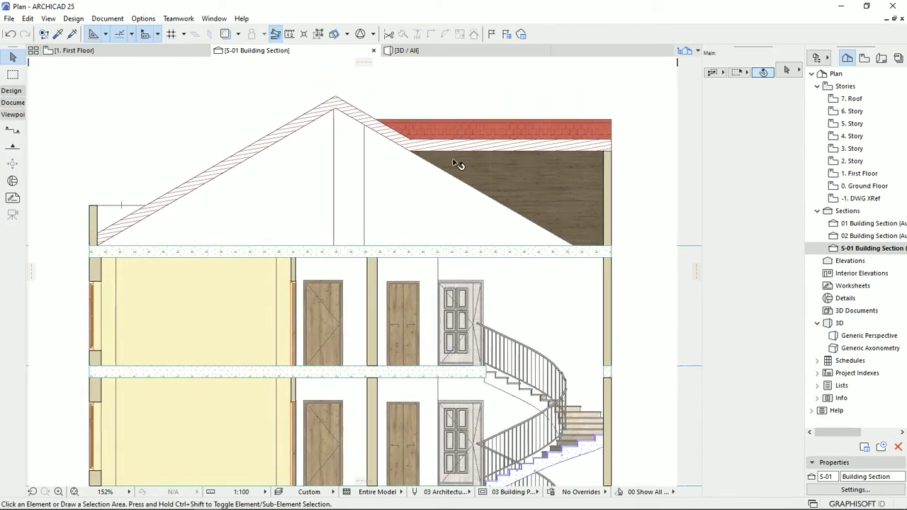
{"action": "middle_click_drag", "start_coordinate": [421, 253], "coordinate": [405, 140]}
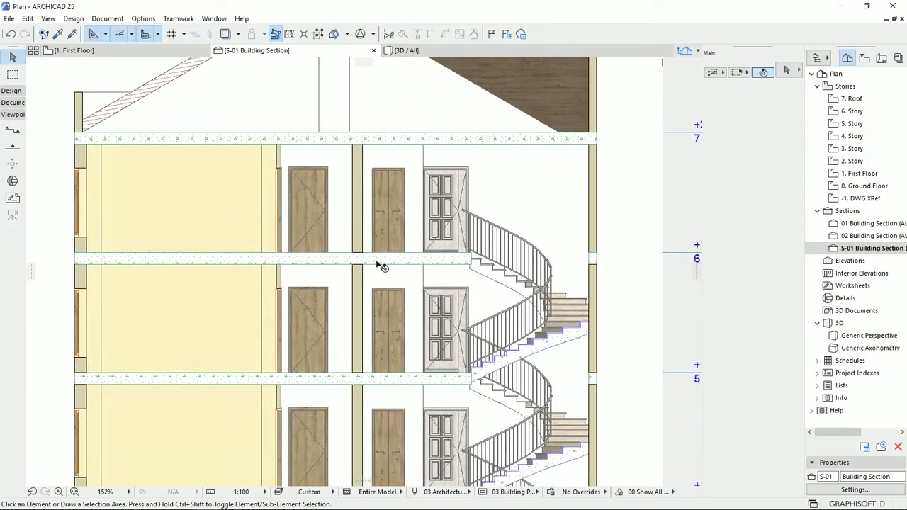
{"action": "scroll", "coordinate": [383, 333], "scroll_direction": "down", "scroll_amount": 3}
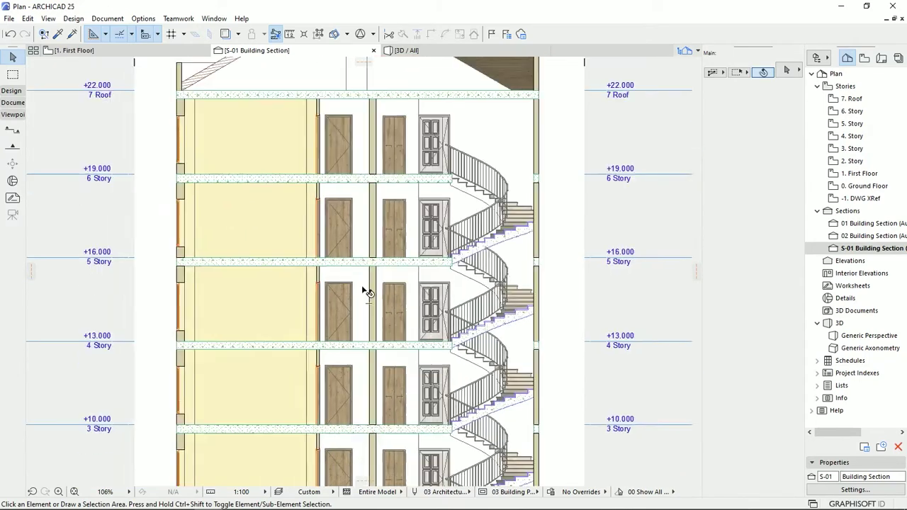
{"action": "middle_click_drag", "start_coordinate": [397, 328], "coordinate": [399, 248]}
{"action": "scroll", "coordinate": [399, 248], "scroll_direction": "down", "scroll_amount": 2}
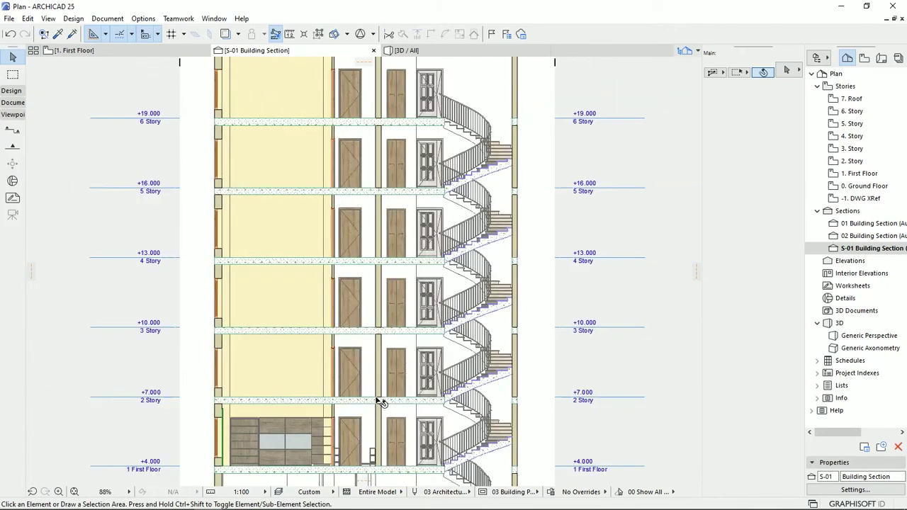
{"action": "scroll", "coordinate": [385, 365], "scroll_direction": "down", "scroll_amount": 1}
{"action": "scroll", "coordinate": [395, 352], "scroll_direction": "down", "scroll_amount": 3}
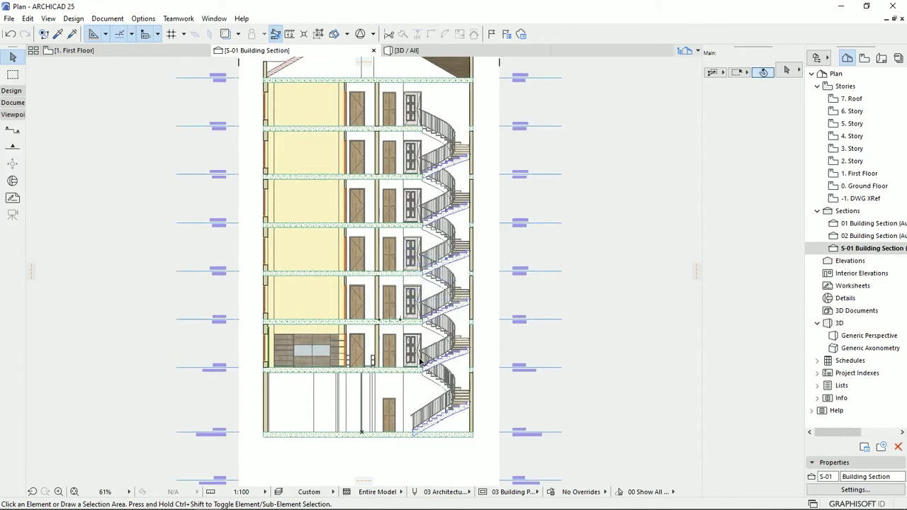
{"action": "middle_click_drag", "start_coordinate": [421, 362], "coordinate": [435, 381]}
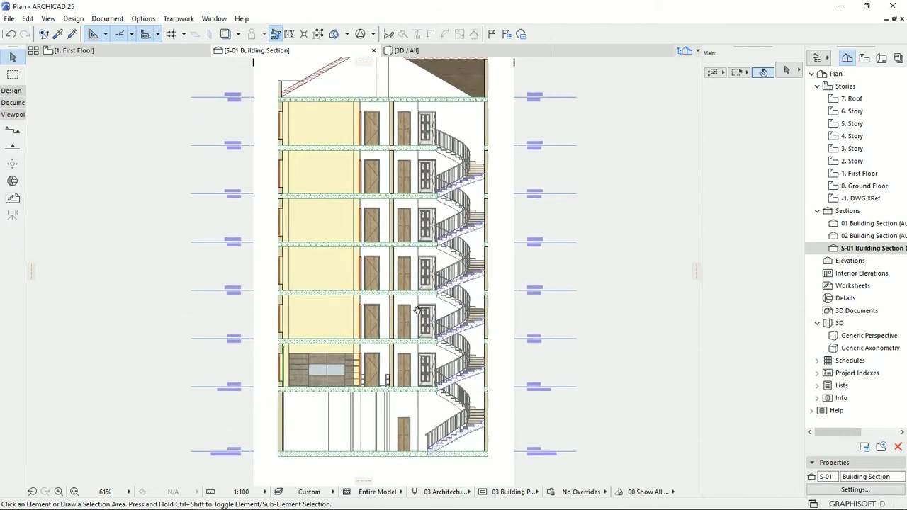
Step: Set the cut fill in the S-01 section's model appearance settings to Uniform Surface - Color Fill, Non-Shaded
{"action": "right_click", "coordinate": [864, 252]}
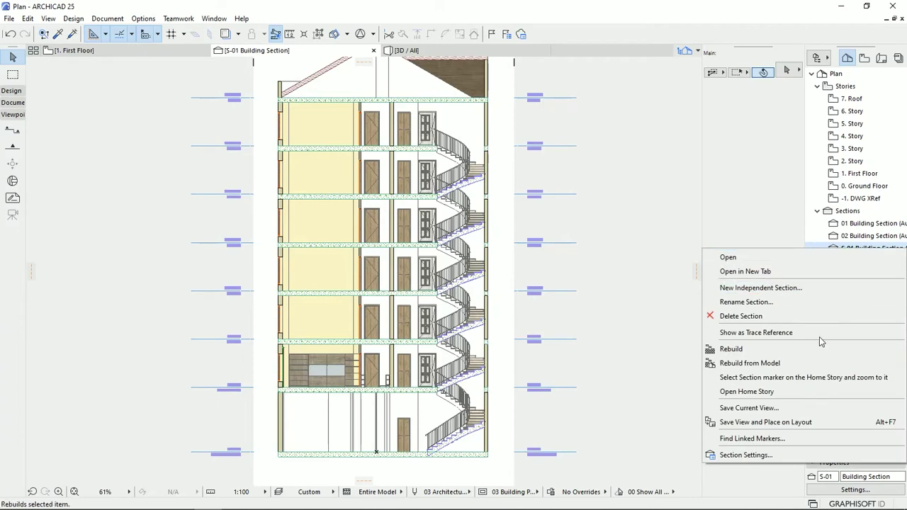
{"action": "left_click", "coordinate": [766, 456]}
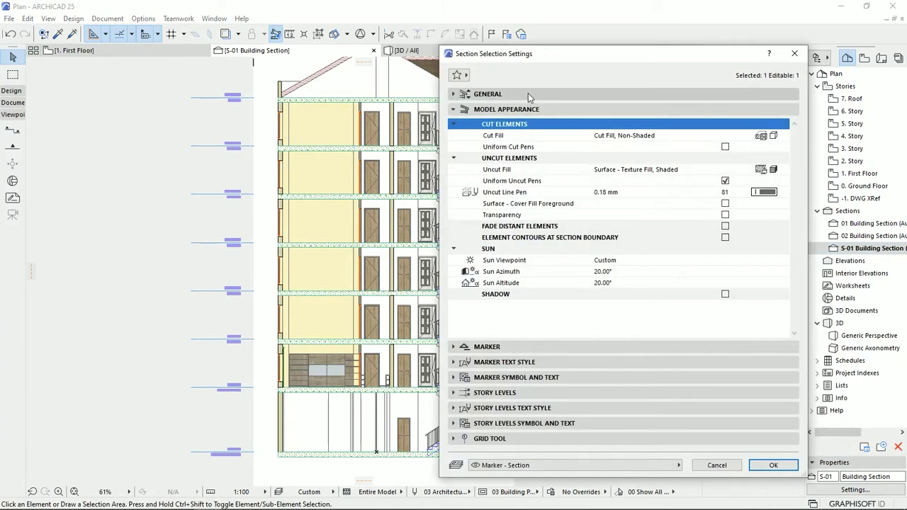
{"action": "left_click", "coordinate": [528, 93]}
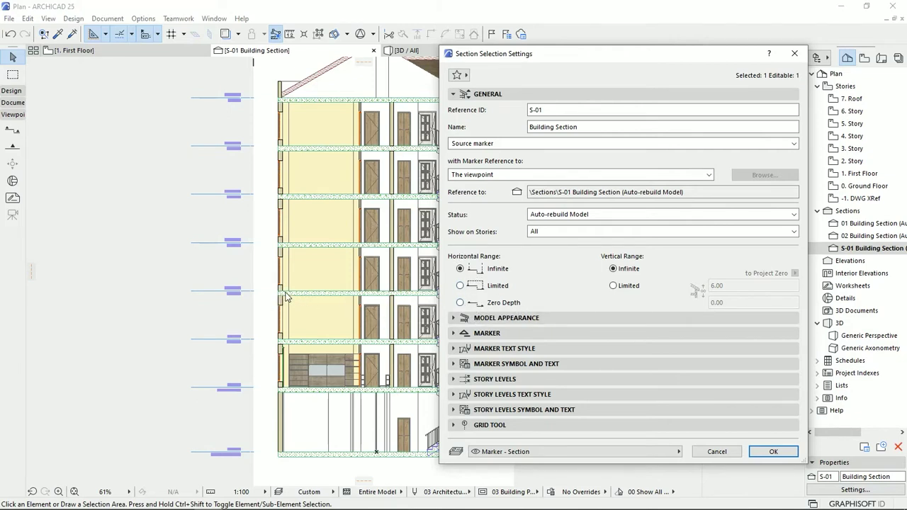
{"action": "left_click", "coordinate": [588, 317]}
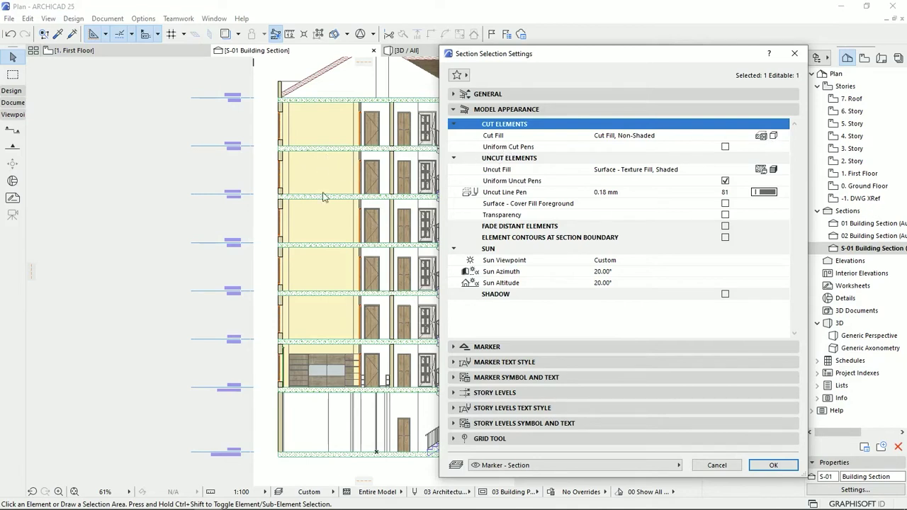
{"action": "left_click", "coordinate": [773, 135]}
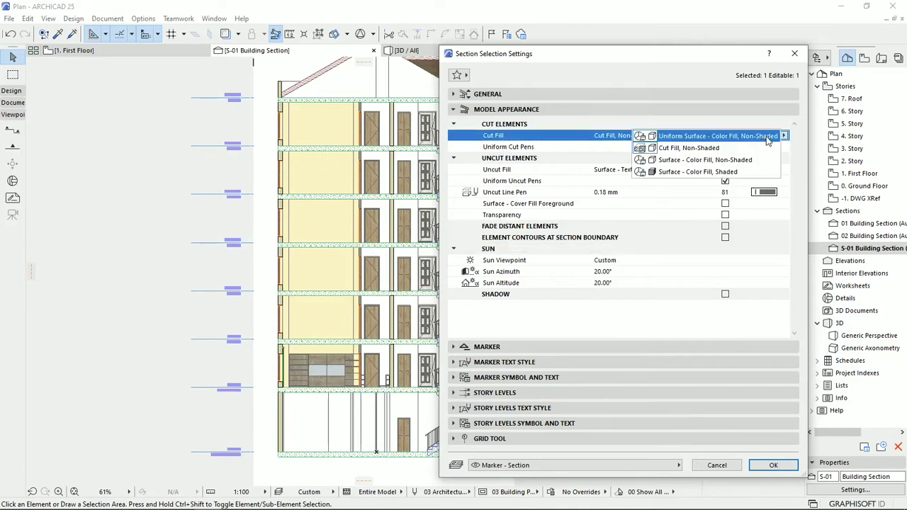
{"action": "left_click", "coordinate": [772, 136]}
{"action": "left_click", "coordinate": [772, 135]}
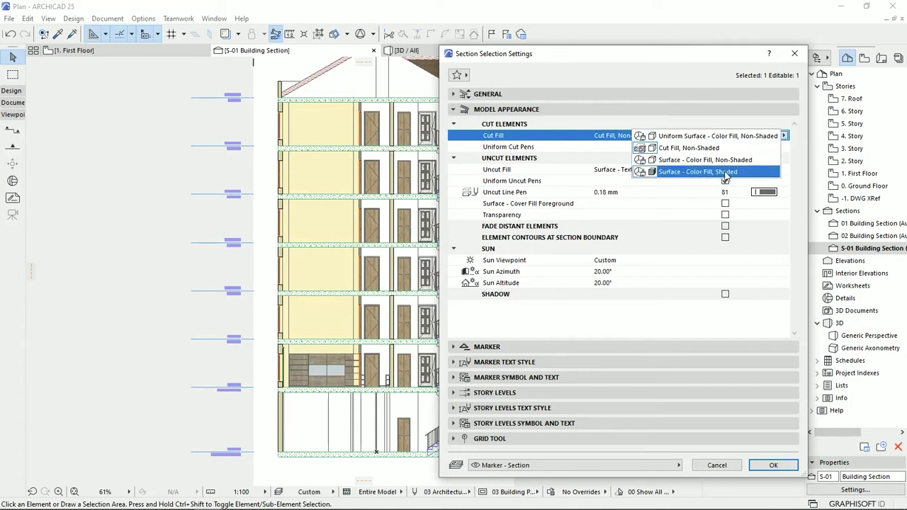
{"action": "left_click", "coordinate": [687, 138]}
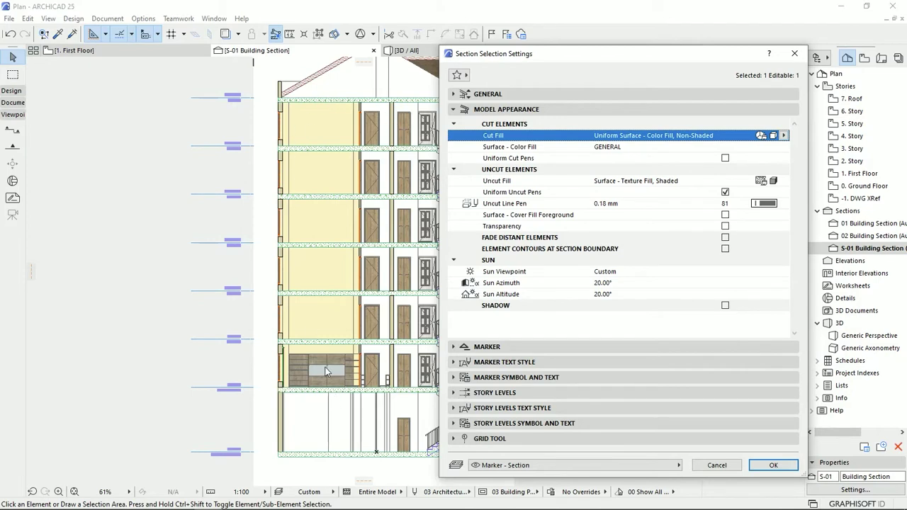
Step: Set the surface color fill of the section's cut elements to Paint - Ivory Black
{"action": "left_click", "coordinate": [726, 159]}
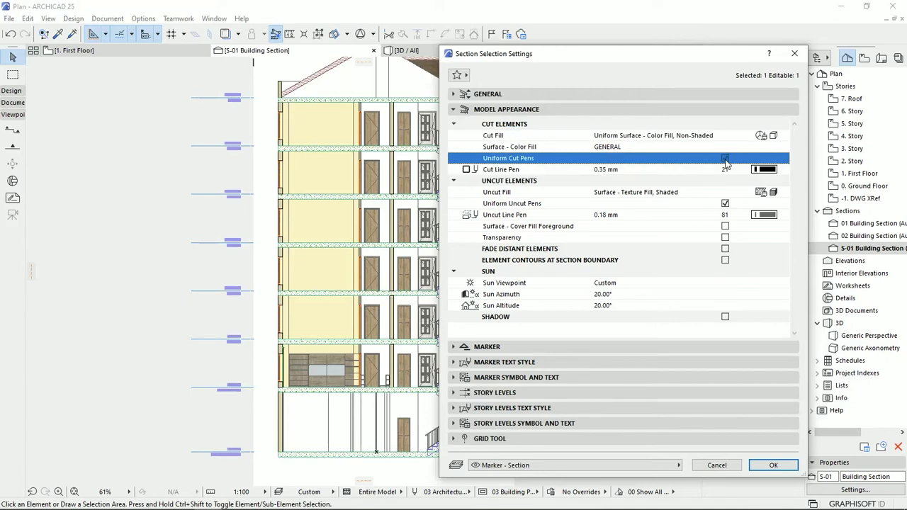
{"action": "left_click", "coordinate": [725, 158]}
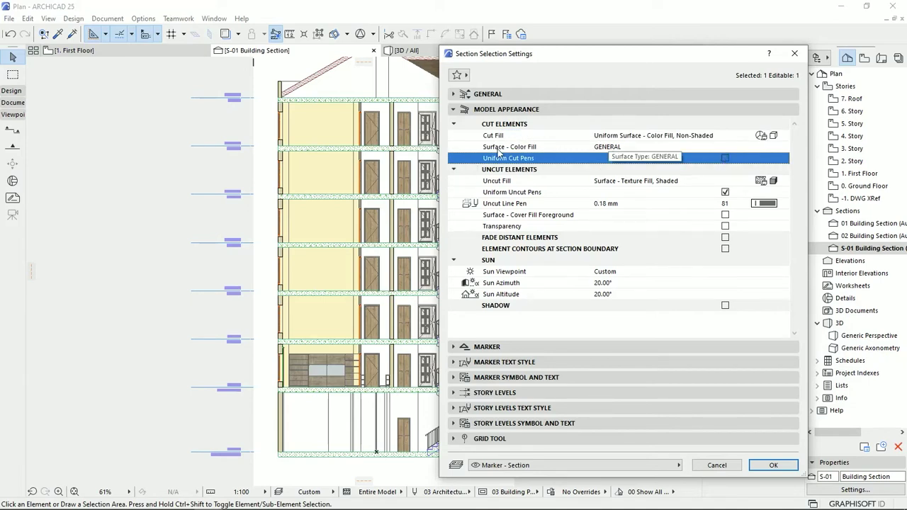
{"action": "left_click", "coordinate": [630, 149]}
{"action": "left_click", "coordinate": [783, 147]}
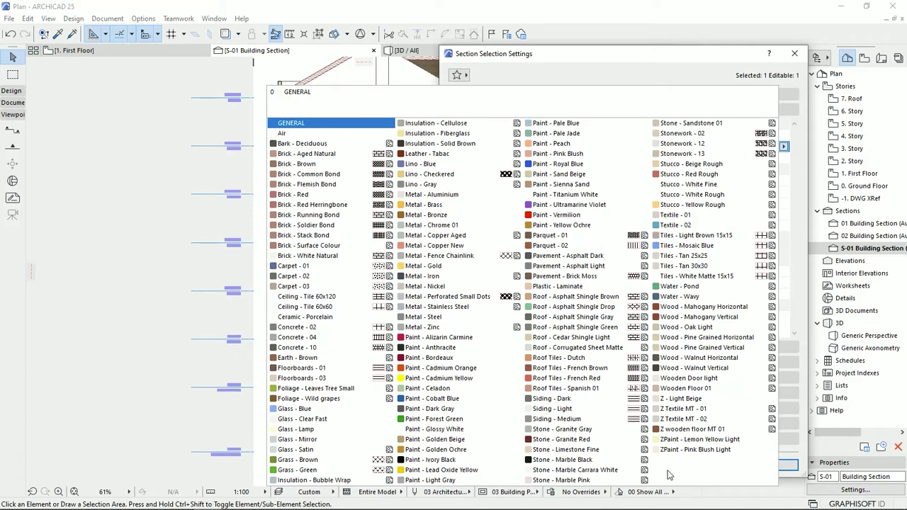
{"action": "left_click", "coordinate": [460, 461]}
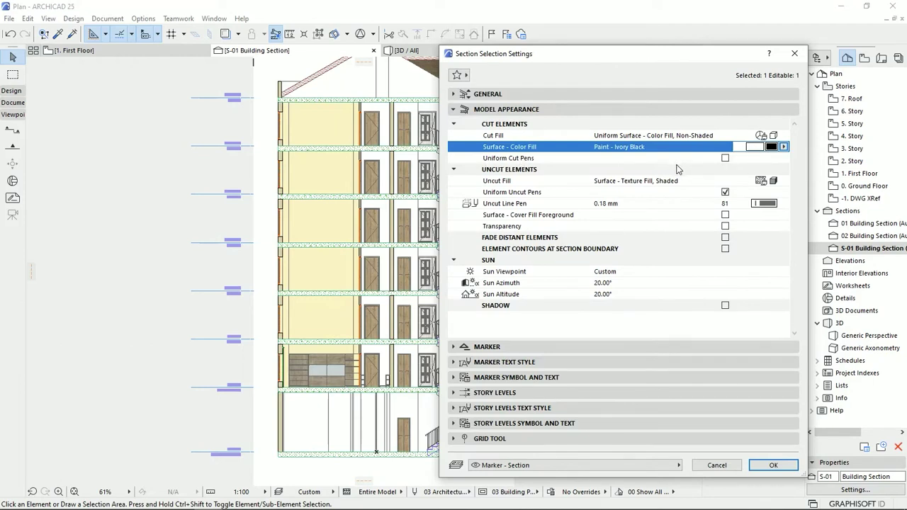
Step: Enable uniform cut pens with the black 0.35 mm cut line pen 21 and apply the section settings
{"action": "left_click", "coordinate": [725, 158]}
{"action": "left_click", "coordinate": [764, 170]}
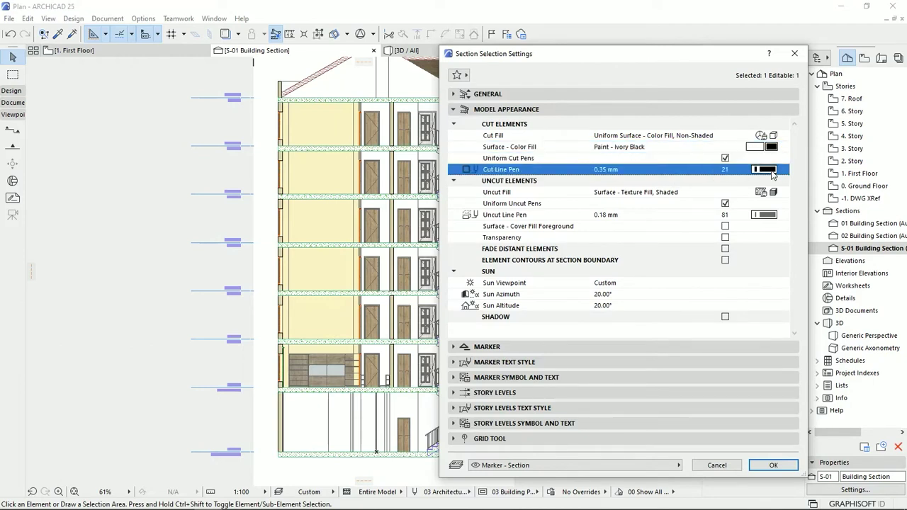
{"action": "left_click", "coordinate": [654, 205]}
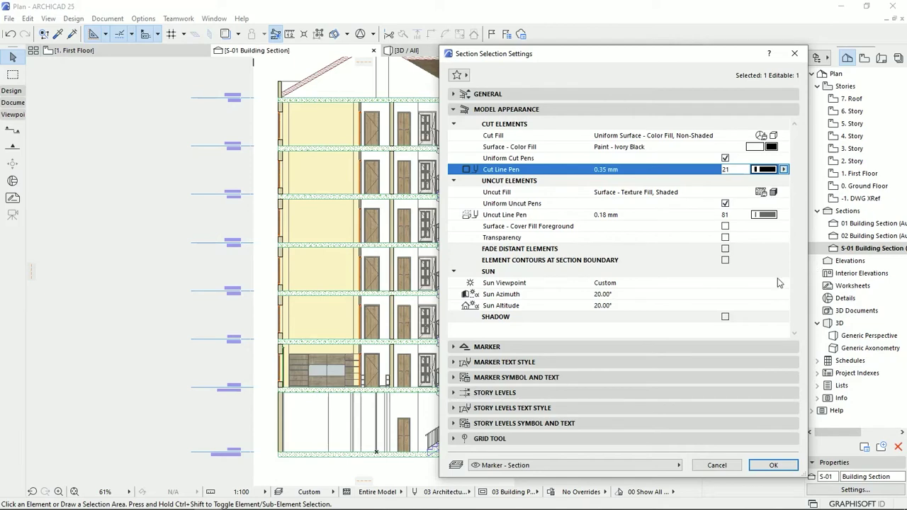
{"action": "left_click", "coordinate": [773, 467]}
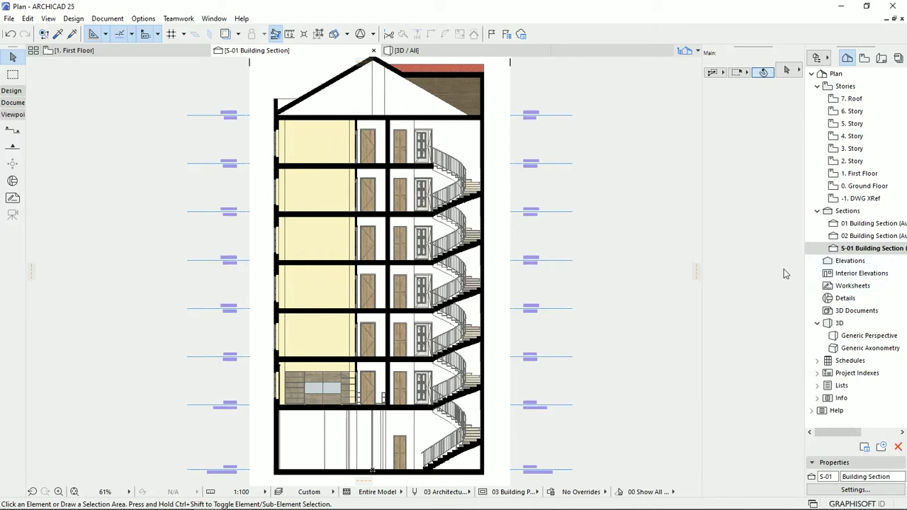
Step: Set the S-01 section's uncut fill to Uniform Pen - Color Fill, Non-Shaded, with white background pen 19 as the fill color
{"action": "right_click", "coordinate": [850, 248]}
{"action": "left_click", "coordinate": [757, 451]}
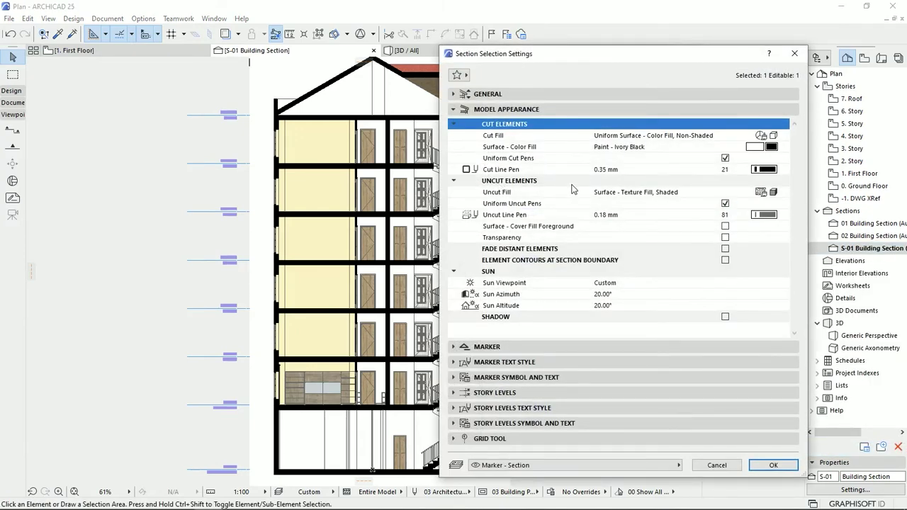
{"action": "left_click", "coordinate": [769, 195]}
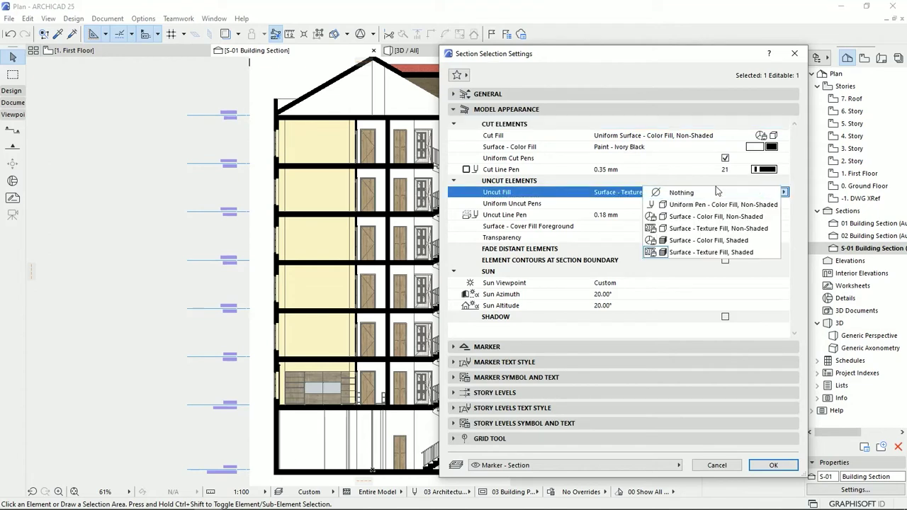
{"action": "left_click", "coordinate": [700, 207]}
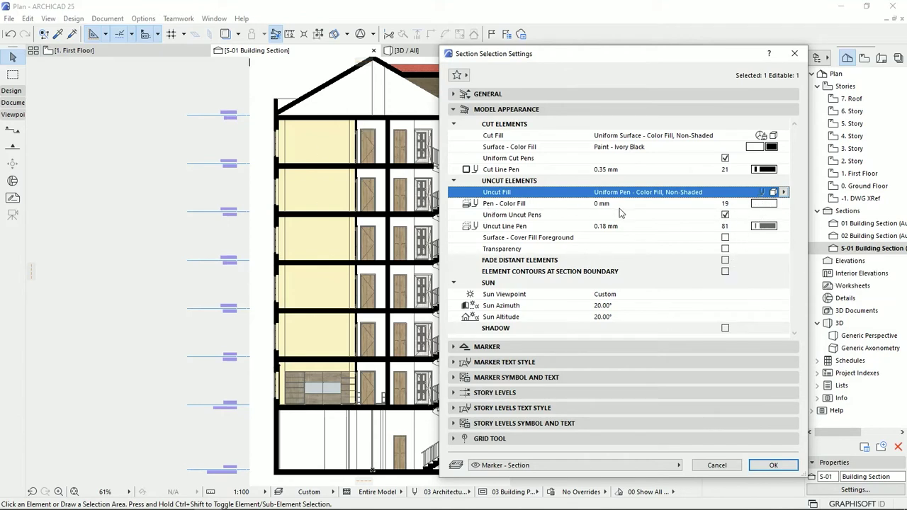
{"action": "left_click", "coordinate": [764, 205]}
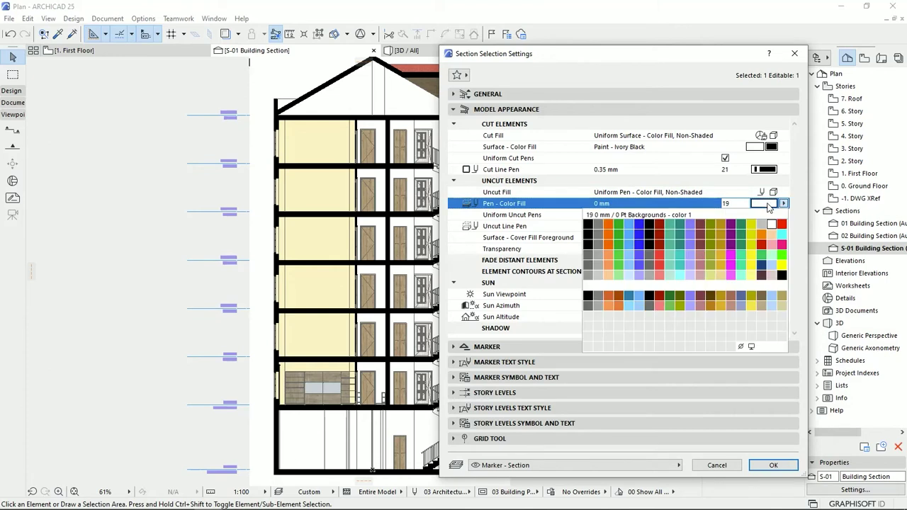
{"action": "left_click", "coordinate": [773, 229]}
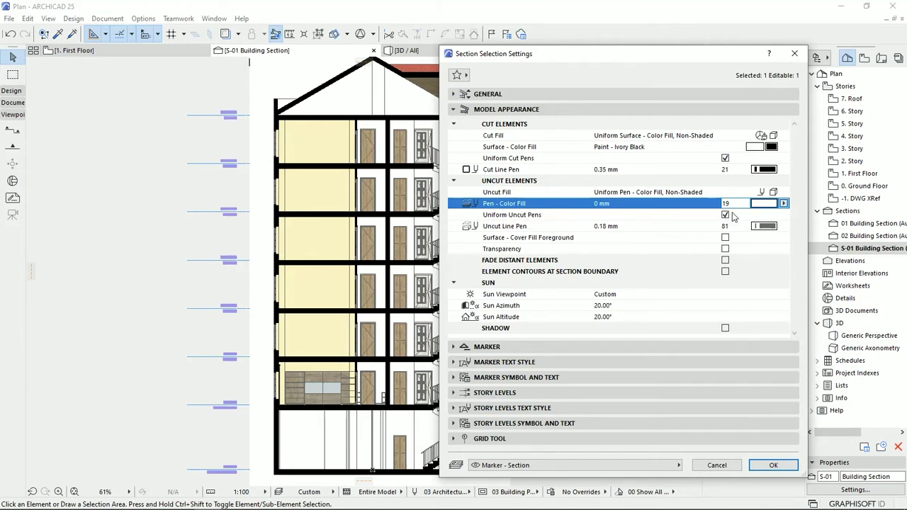
Step: Set the uncut line pen to the grey 0.13 mm pen 101 and apply the section settings
{"action": "left_click", "coordinate": [765, 227]}
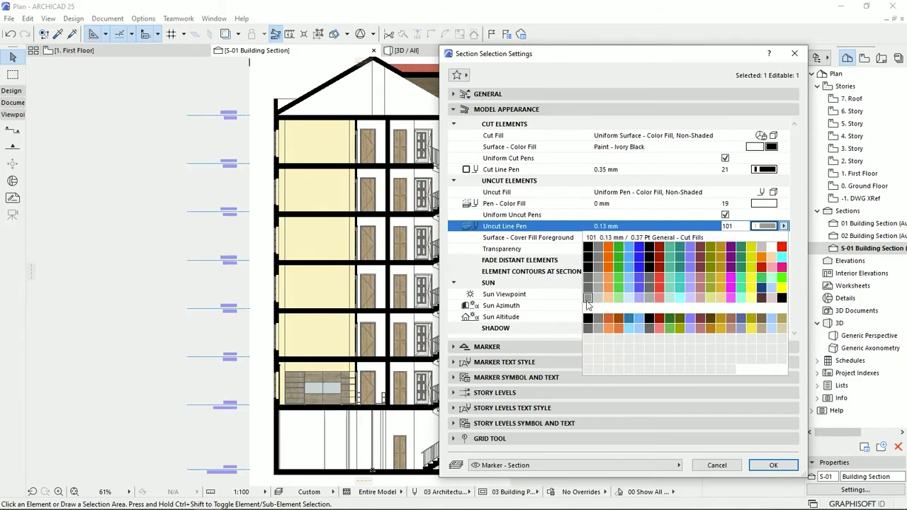
{"action": "left_click", "coordinate": [766, 245]}
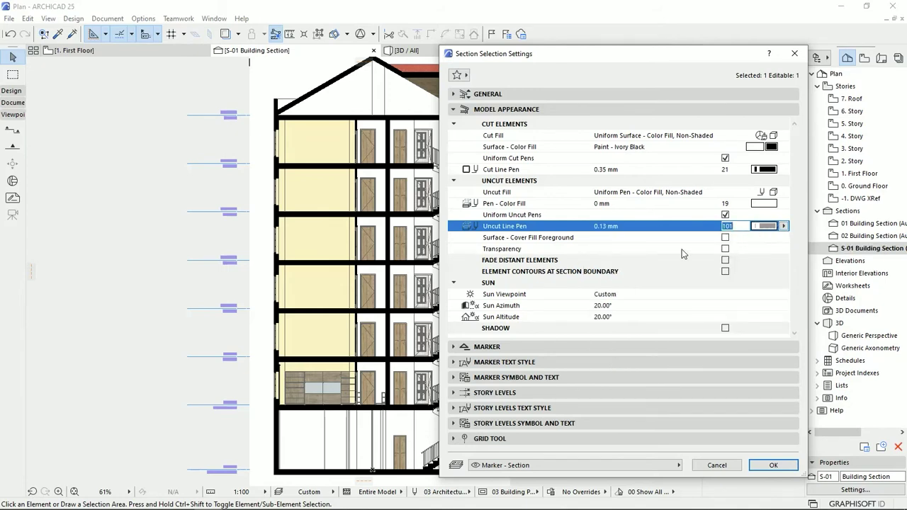
{"action": "left_click", "coordinate": [773, 465]}
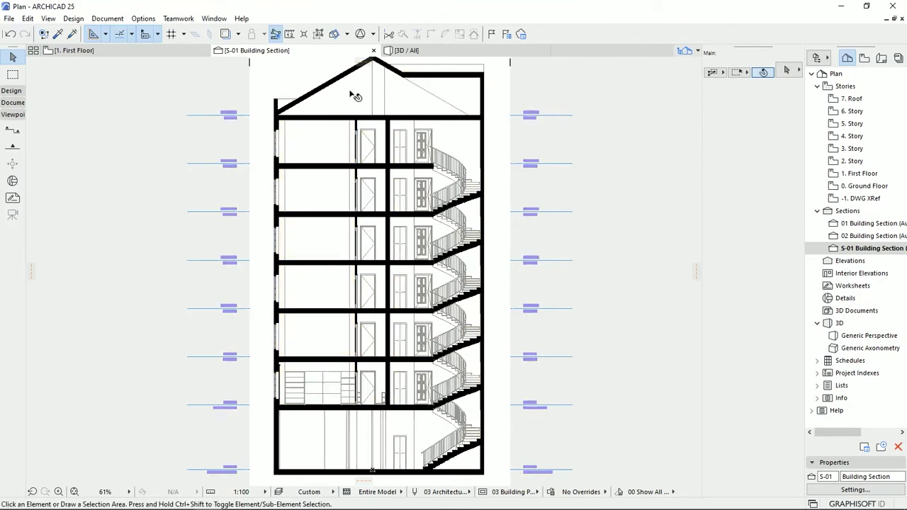
Step: Turn on shadows in the S-01 section's model appearance settings with the solid Foreground shadow fill
{"action": "scroll", "coordinate": [414, 397], "scroll_direction": "up", "scroll_amount": 5}
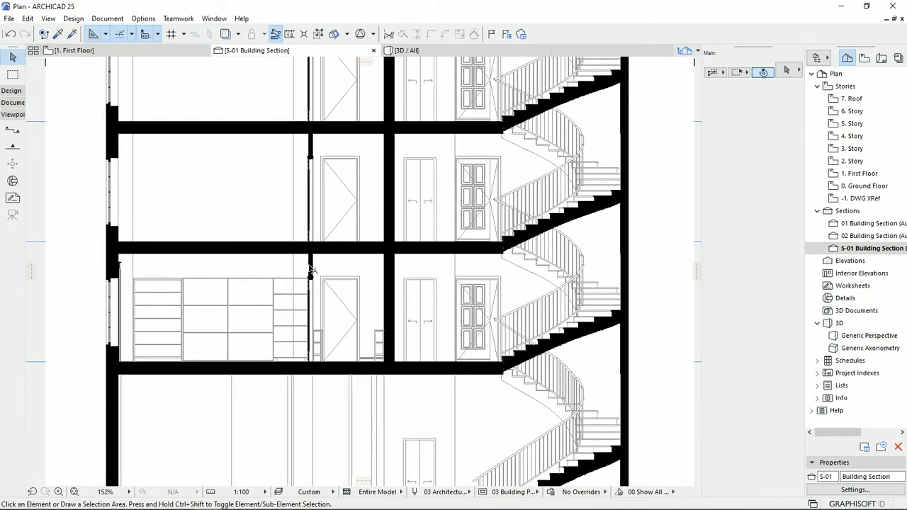
{"action": "scroll", "coordinate": [602, 330], "scroll_direction": "up", "scroll_amount": 2}
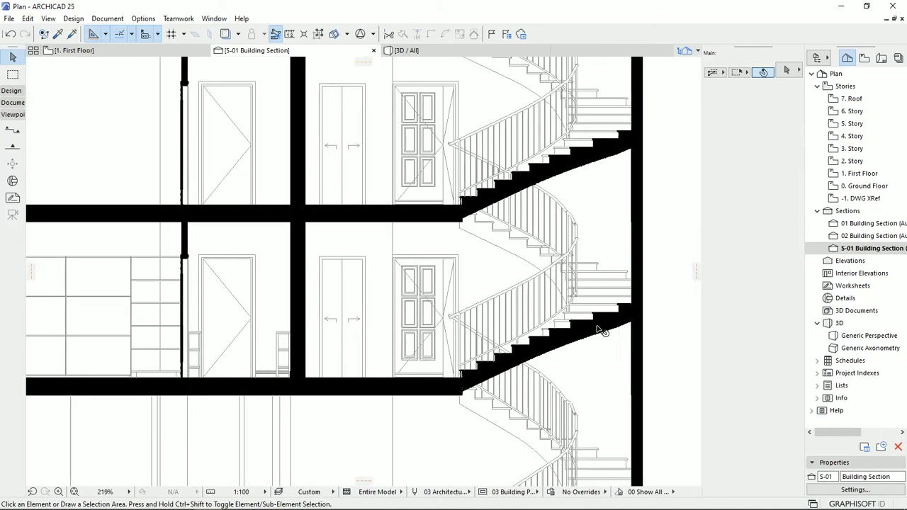
{"action": "middle_click_drag", "start_coordinate": [389, 368], "coordinate": [485, 266]}
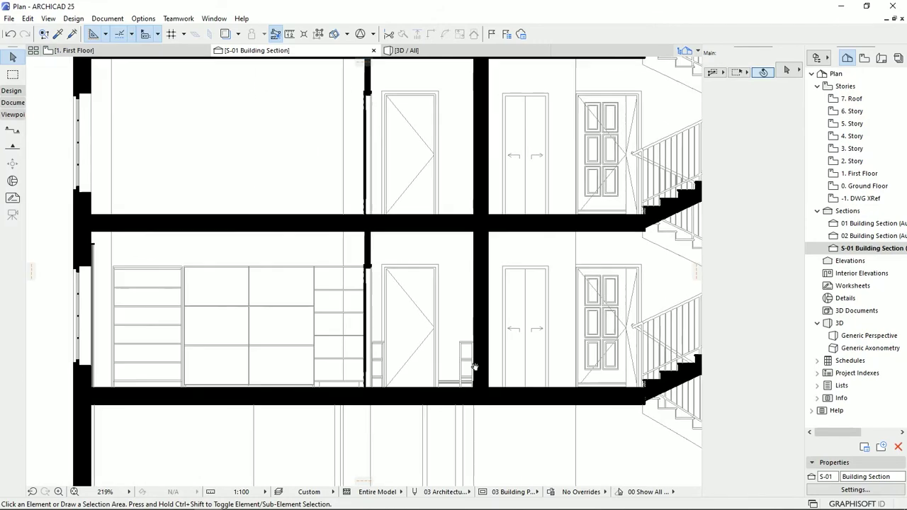
{"action": "scroll", "coordinate": [426, 287], "scroll_direction": "down", "scroll_amount": 5}
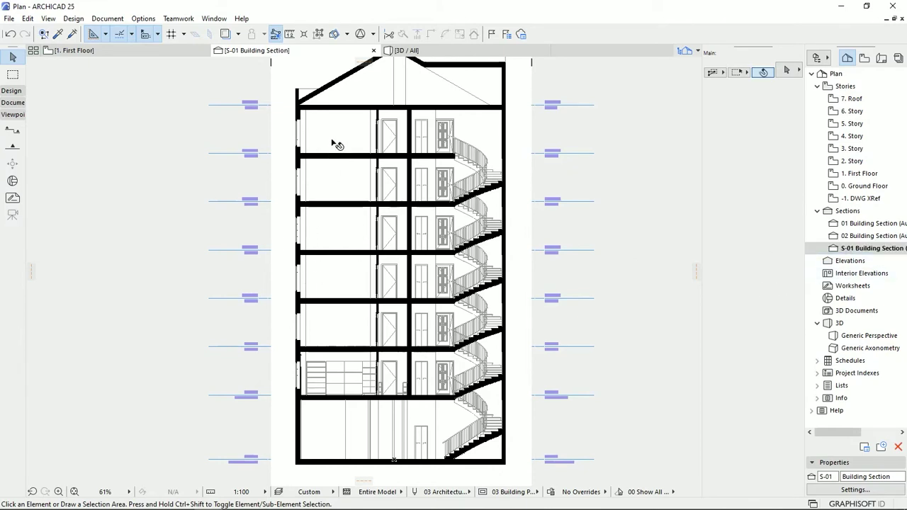
{"action": "right_click", "coordinate": [851, 249]}
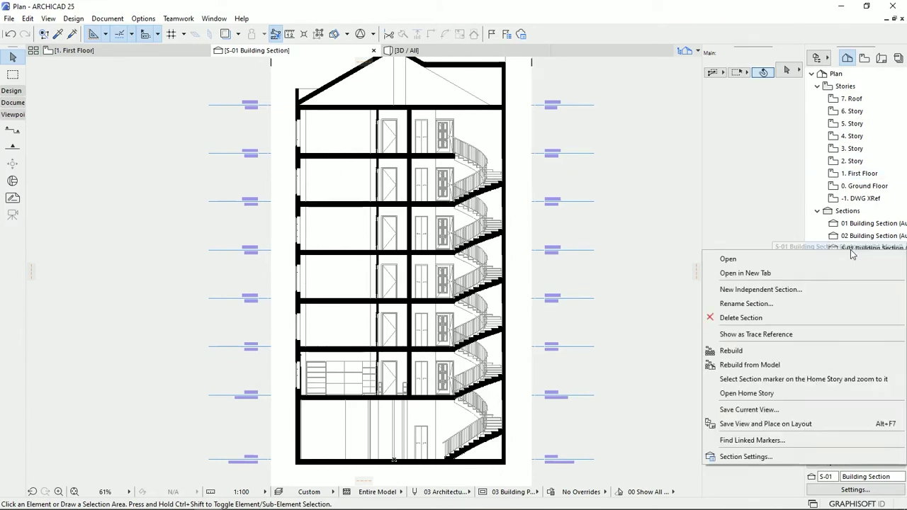
{"action": "left_click", "coordinate": [773, 456]}
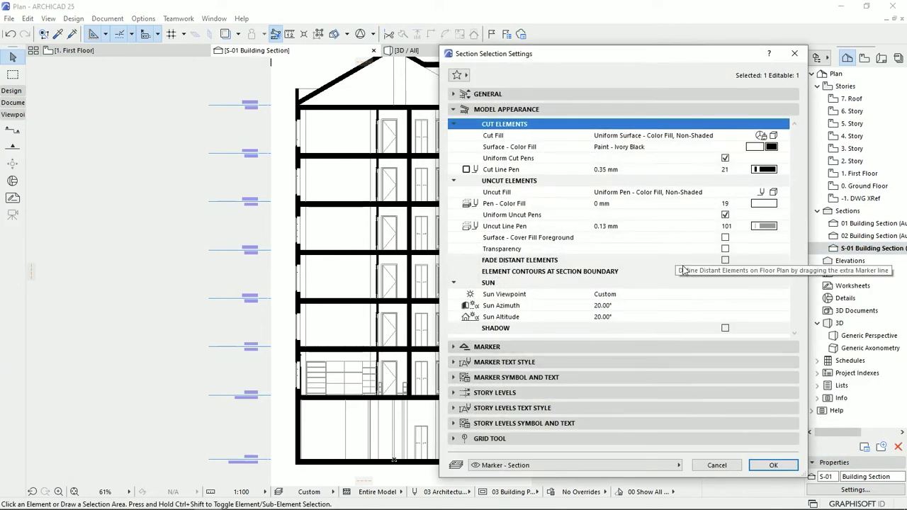
{"action": "left_click", "coordinate": [725, 329]}
{"action": "scroll", "coordinate": [769, 312], "scroll_direction": "down", "scroll_amount": 2}
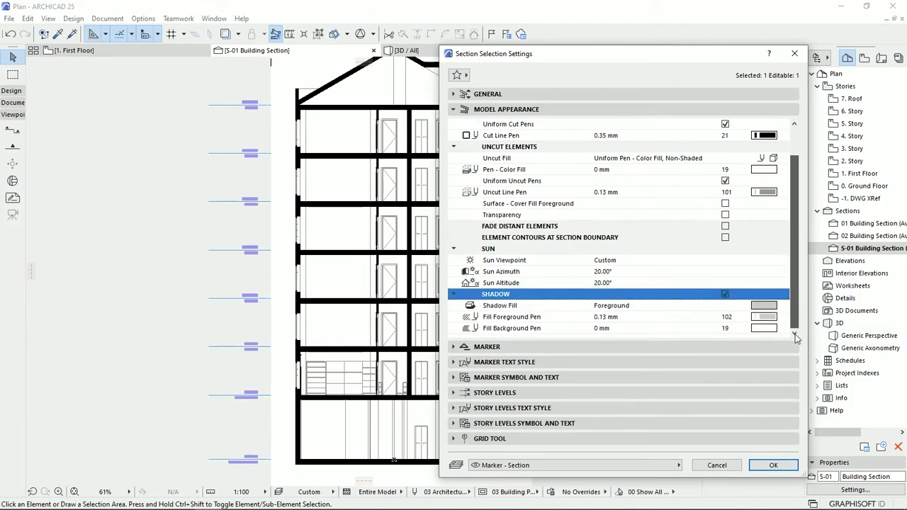
{"action": "left_click", "coordinate": [768, 311]}
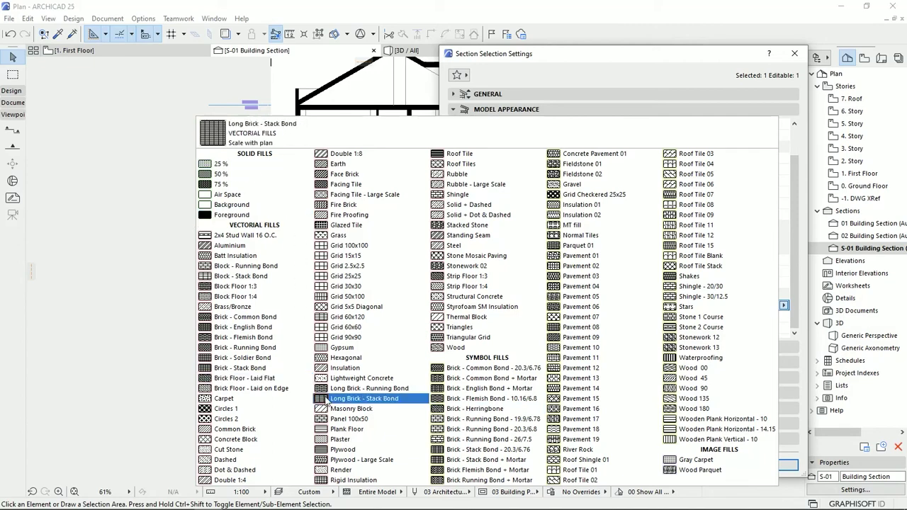
{"action": "left_click", "coordinate": [231, 215]}
Step: Try pen 101 as the shadow's fill foreground pen and return it to the lighter grey pen 102
{"action": "left_click", "coordinate": [766, 318]}
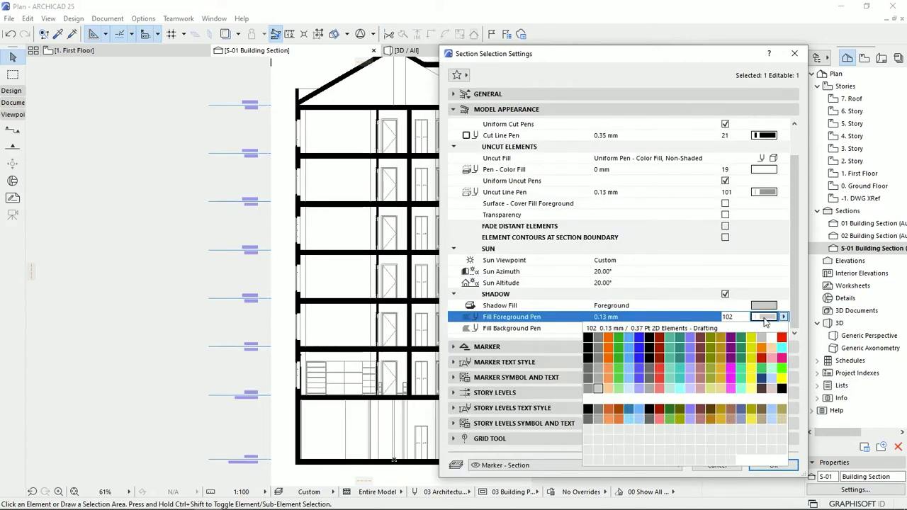
{"action": "left_click", "coordinate": [588, 389]}
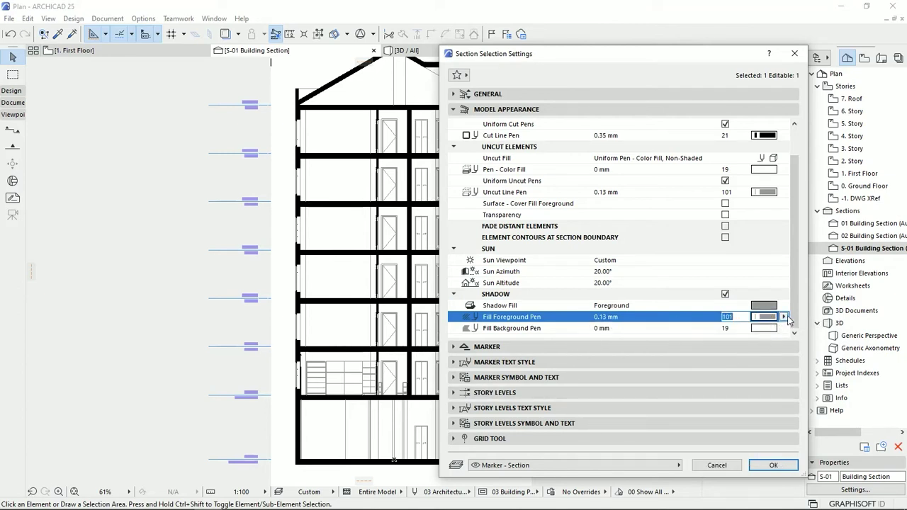
{"action": "left_click", "coordinate": [784, 317]}
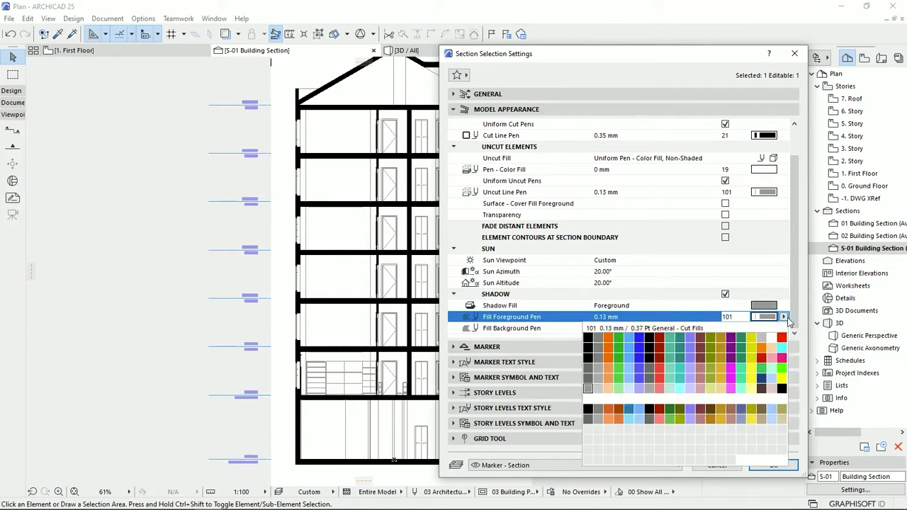
{"action": "left_click", "coordinate": [600, 390]}
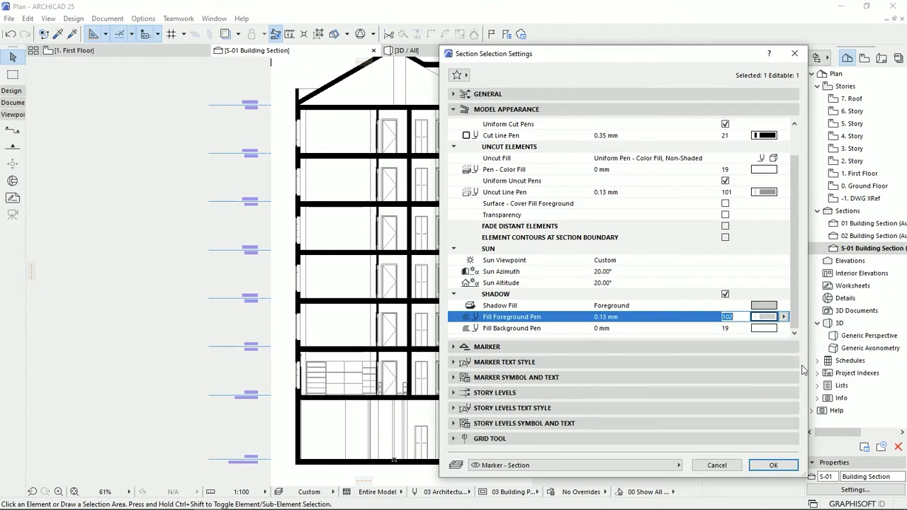
Step: Set the section's sun azimuth and sun altitude to 45° each and apply the settings
{"action": "left_click", "coordinate": [619, 276]}
{"action": "double_click", "coordinate": [619, 277]}
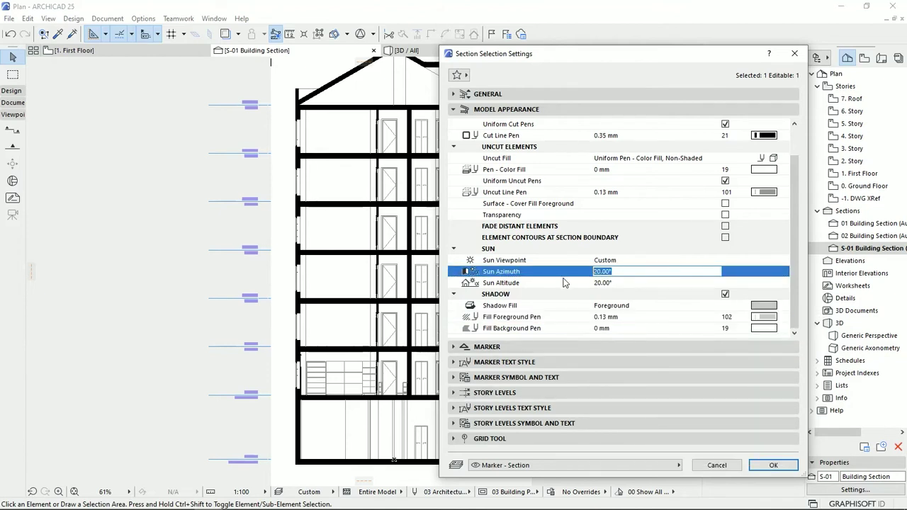
{"action": "type", "text": "45"}
{"action": "key", "text": "Tab"}
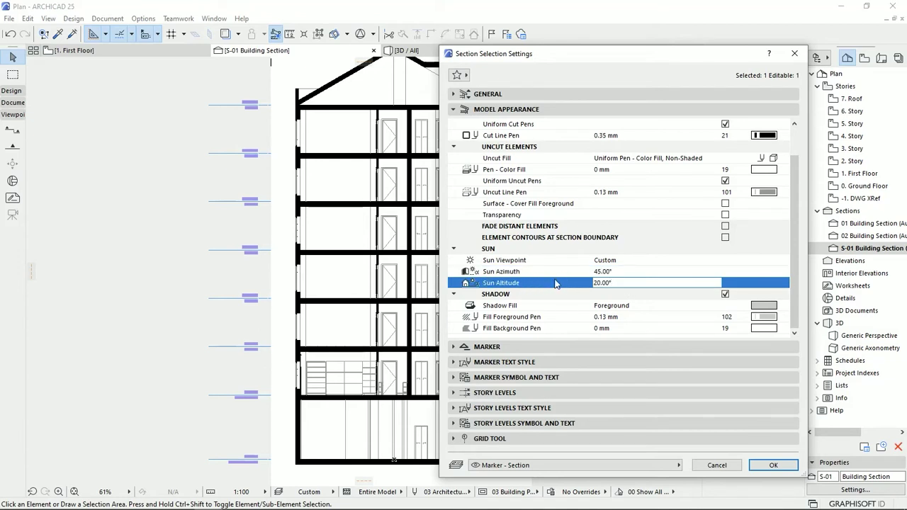
{"action": "double_click", "coordinate": [631, 283]}
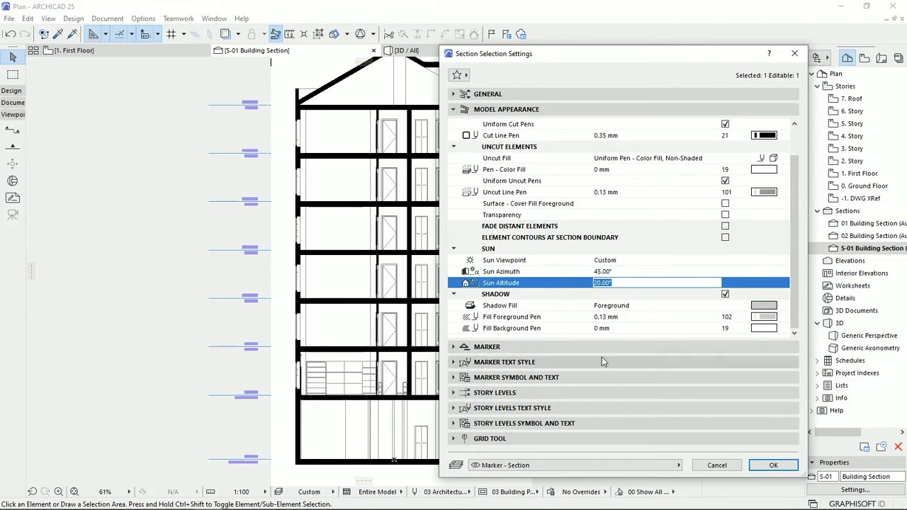
{"action": "type", "text": "45"}
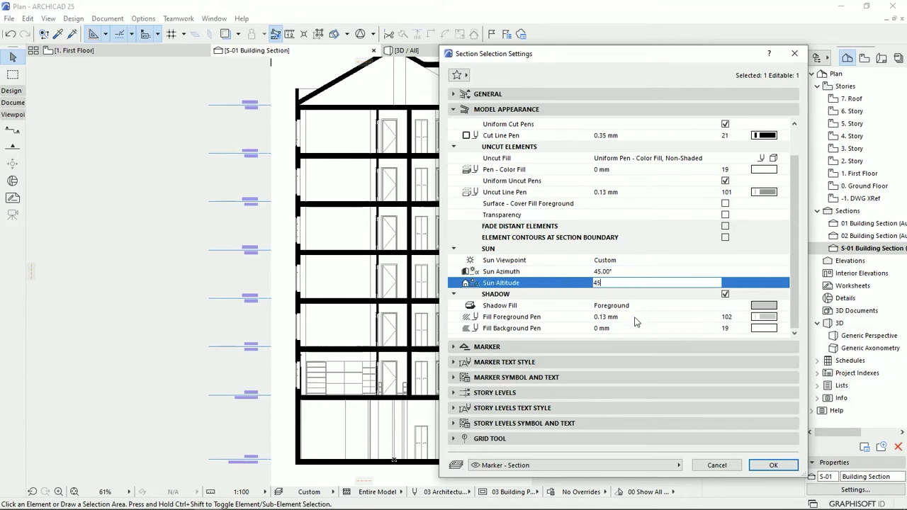
{"action": "key", "text": "Return"}
{"action": "left_click", "coordinate": [774, 465]}
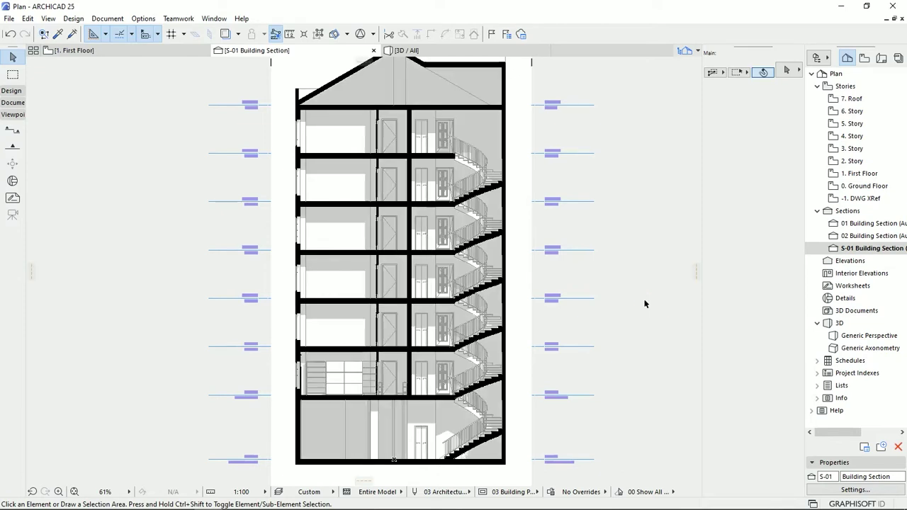
Step: Set the S-01 section's sun azimuth and sun altitude to 20° each and apply the settings
{"action": "scroll", "coordinate": [489, 294], "scroll_direction": "down", "scroll_amount": 2}
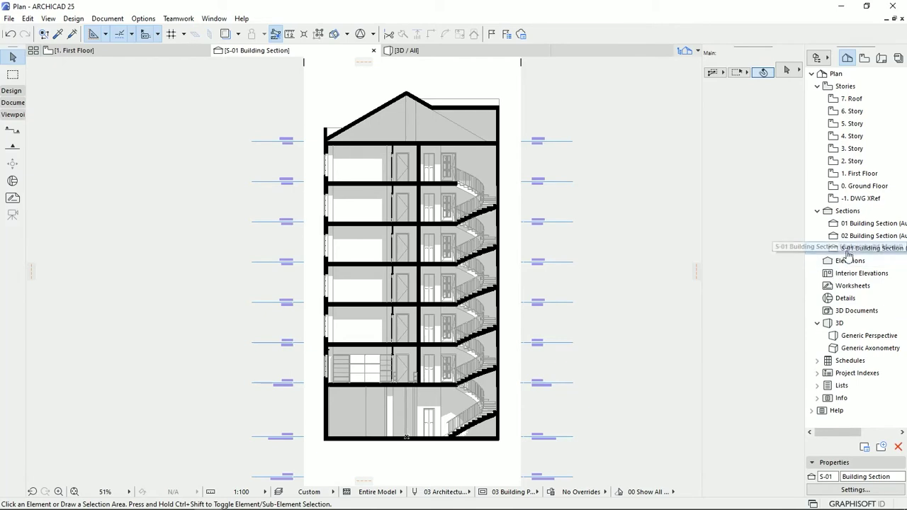
{"action": "right_click", "coordinate": [890, 248]}
{"action": "left_click", "coordinate": [758, 452]}
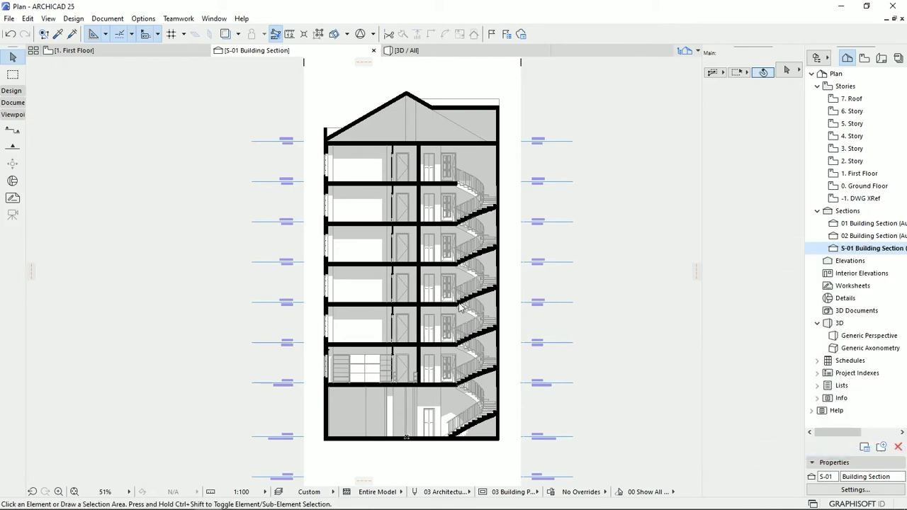
{"action": "left_click", "coordinate": [623, 305]}
{"action": "type", "text": "20"}
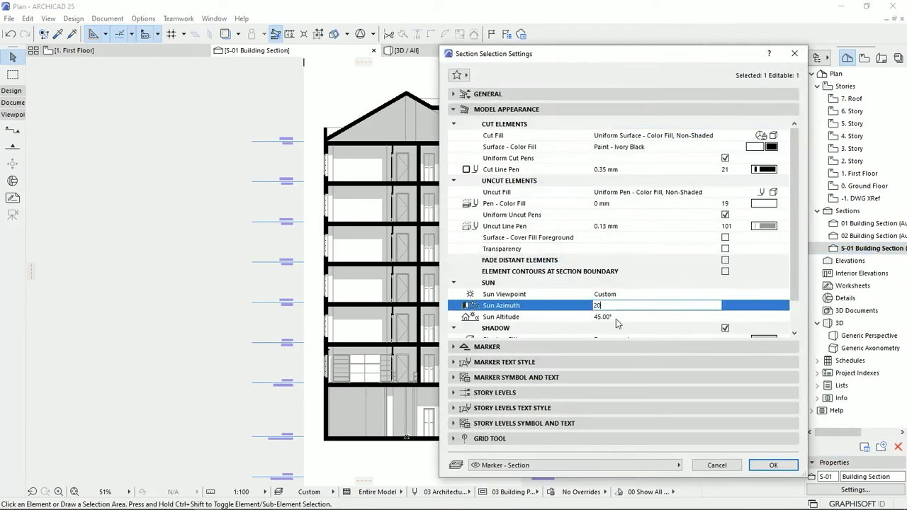
{"action": "key", "text": "Tab"}
{"action": "type", "text": "2"}
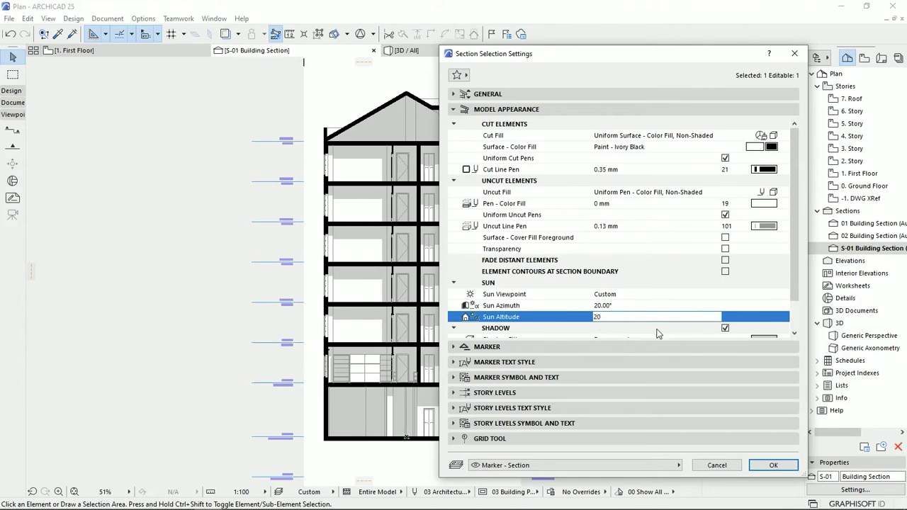
{"action": "left_click", "coordinate": [770, 465]}
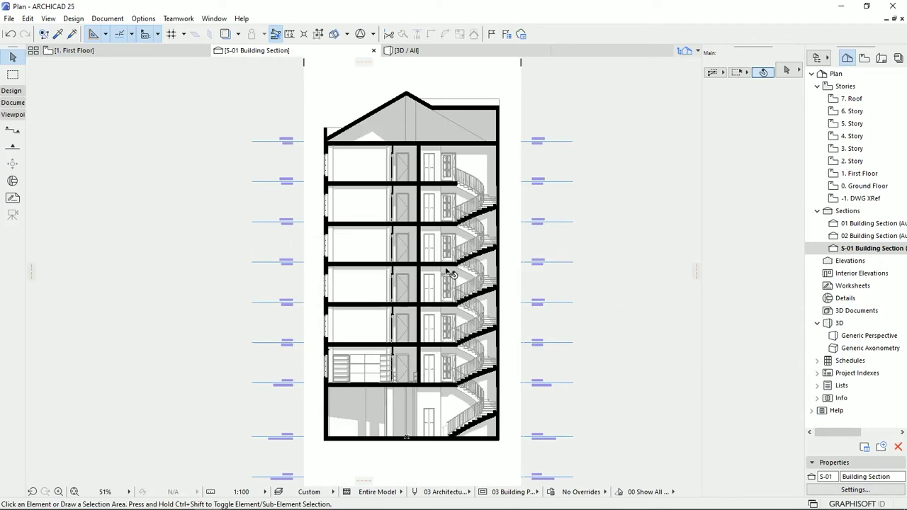
Step: Examine the shadows cast on the stairs, railings and doors of the middle stories in the section
{"action": "scroll", "coordinate": [448, 273], "scroll_direction": "up", "scroll_amount": 6}
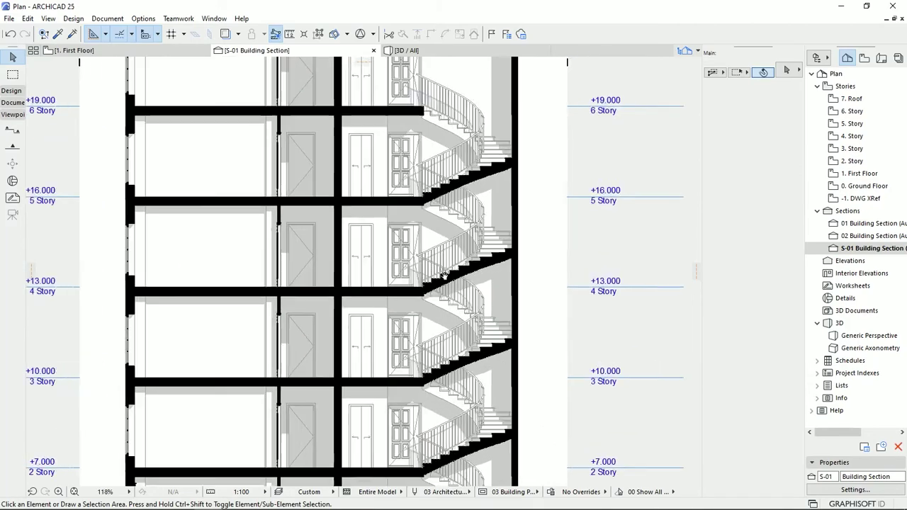
{"action": "scroll", "coordinate": [445, 276], "scroll_direction": "up", "scroll_amount": 6}
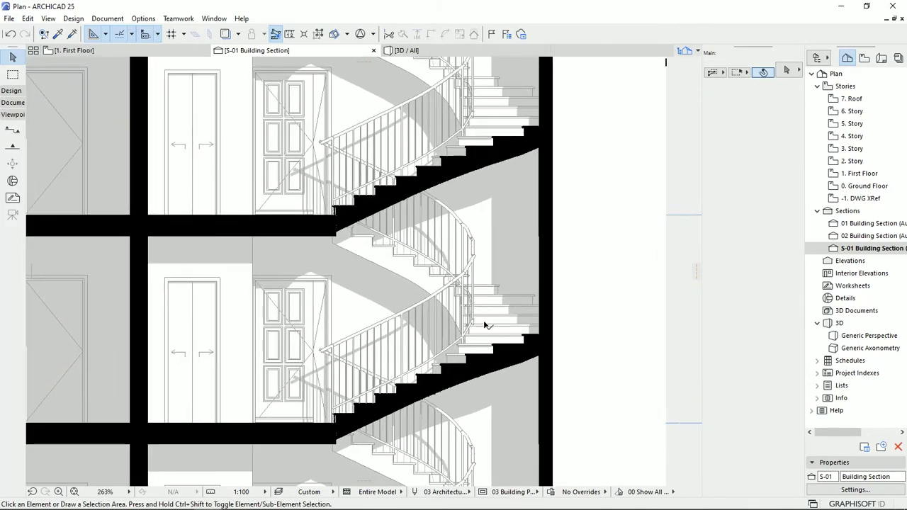
{"action": "scroll", "coordinate": [484, 320], "scroll_direction": "up", "scroll_amount": 3}
{"action": "middle_click_drag", "start_coordinate": [490, 331], "coordinate": [487, 294]}
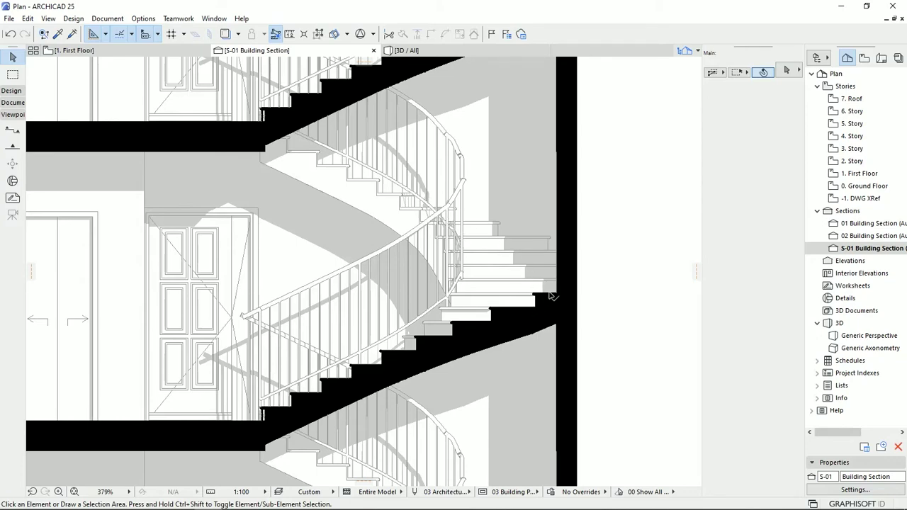
{"action": "middle_click_drag", "start_coordinate": [370, 364], "coordinate": [402, 285]}
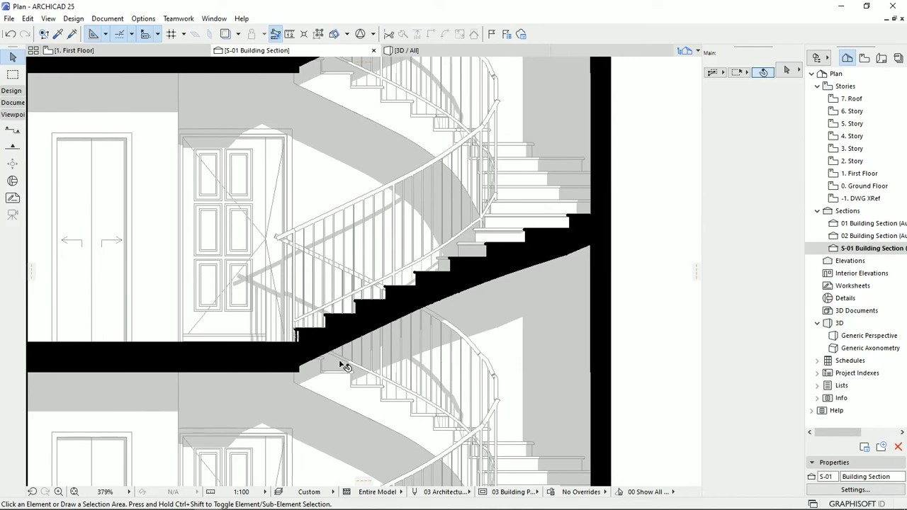
{"action": "scroll", "coordinate": [408, 314], "scroll_direction": "down", "scroll_amount": 5}
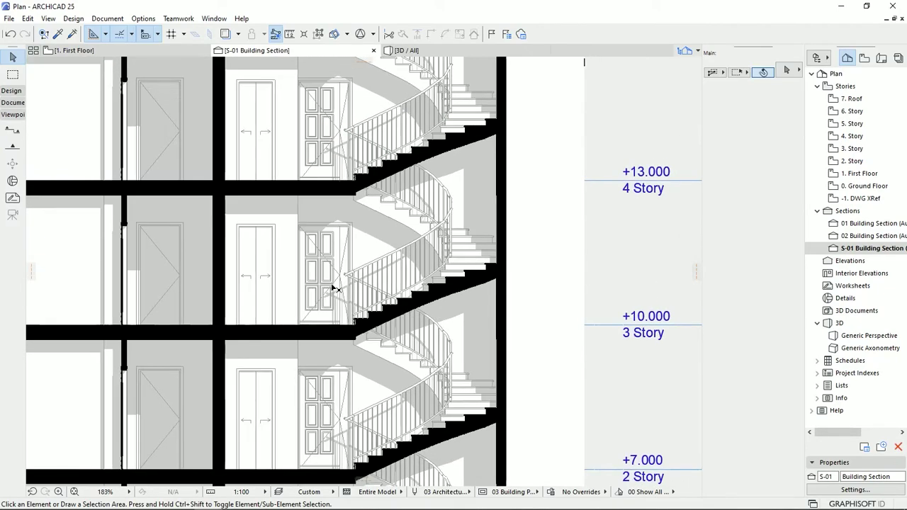
Step: Examine the shadows across the S-01 section, from the 2nd to the 6th story and in the whole building
{"action": "middle_click_drag", "start_coordinate": [293, 202], "coordinate": [383, 206]}
{"action": "scroll", "coordinate": [464, 321], "scroll_direction": "up", "scroll_amount": 4}
{"action": "scroll", "coordinate": [464, 321], "scroll_direction": "down", "scroll_amount": 6}
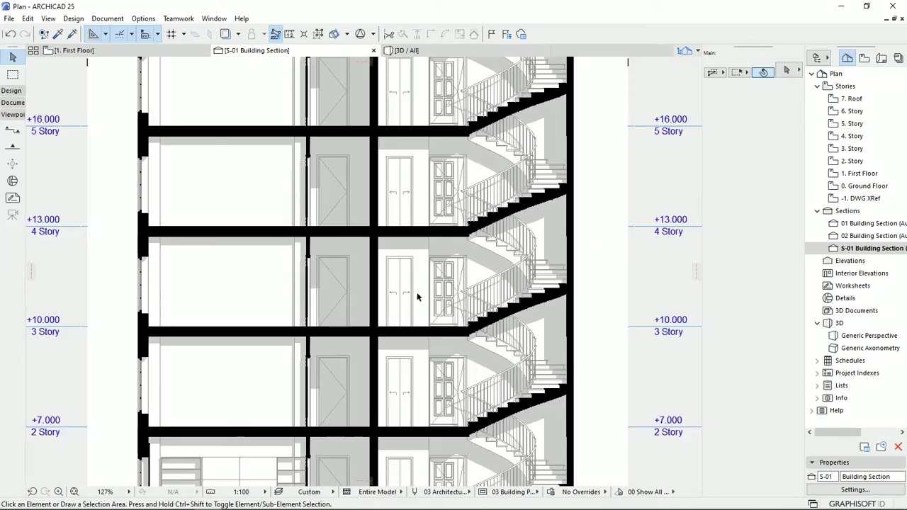
{"action": "scroll", "coordinate": [422, 302], "scroll_direction": "up", "scroll_amount": 3}
{"action": "scroll", "coordinate": [432, 314], "scroll_direction": "down", "scroll_amount": 3}
{"action": "middle_click_drag", "start_coordinate": [230, 436], "coordinate": [224, 320]}
{"action": "scroll", "coordinate": [243, 229], "scroll_direction": "down", "scroll_amount": 1}
{"action": "middle_click_drag", "start_coordinate": [243, 229], "coordinate": [237, 348]}
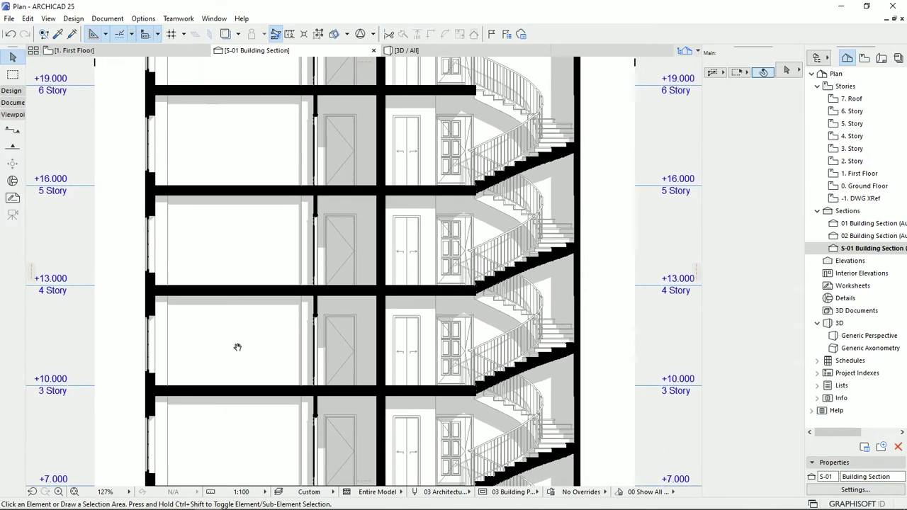
{"action": "scroll", "coordinate": [416, 314], "scroll_direction": "down", "scroll_amount": 2}
{"action": "scroll", "coordinate": [360, 320], "scroll_direction": "down", "scroll_amount": 1}
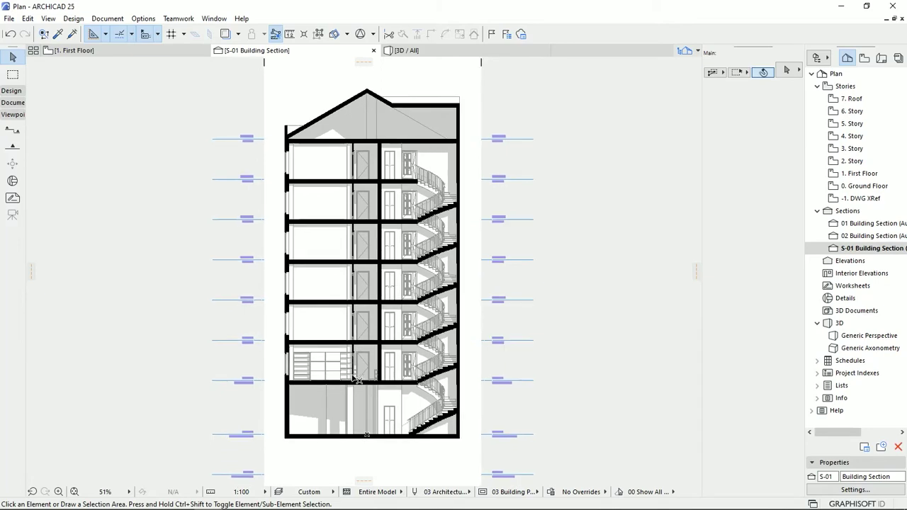
Step: Examine the shadows on the shelving and cabinets of the first floor in the S-01 section
{"action": "scroll", "coordinate": [380, 359], "scroll_direction": "up", "scroll_amount": 1}
{"action": "scroll", "coordinate": [378, 359], "scroll_direction": "up", "scroll_amount": 2}
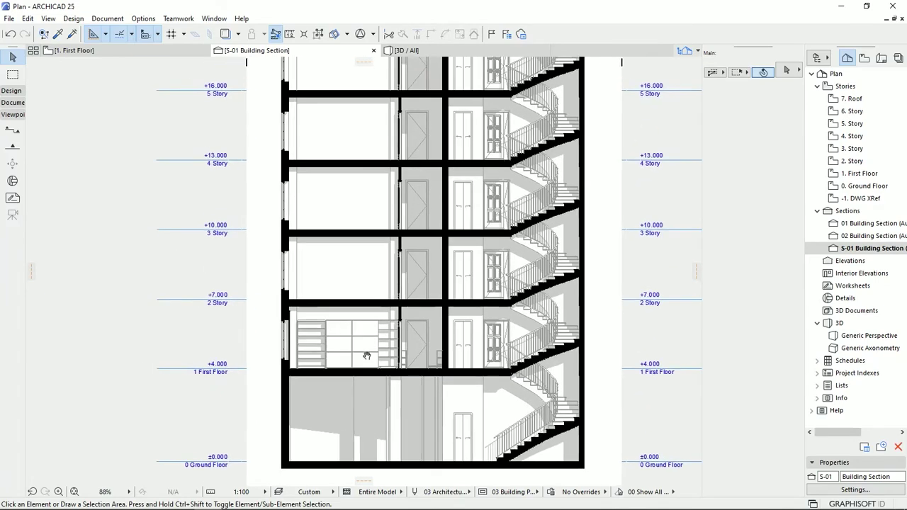
{"action": "scroll", "coordinate": [360, 368], "scroll_direction": "up", "scroll_amount": 2}
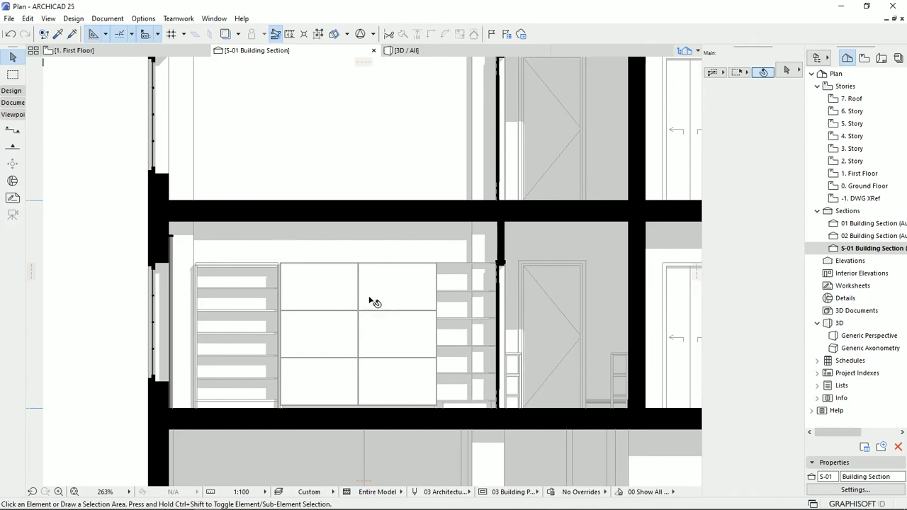
{"action": "scroll", "coordinate": [311, 345], "scroll_direction": "down", "scroll_amount": 2}
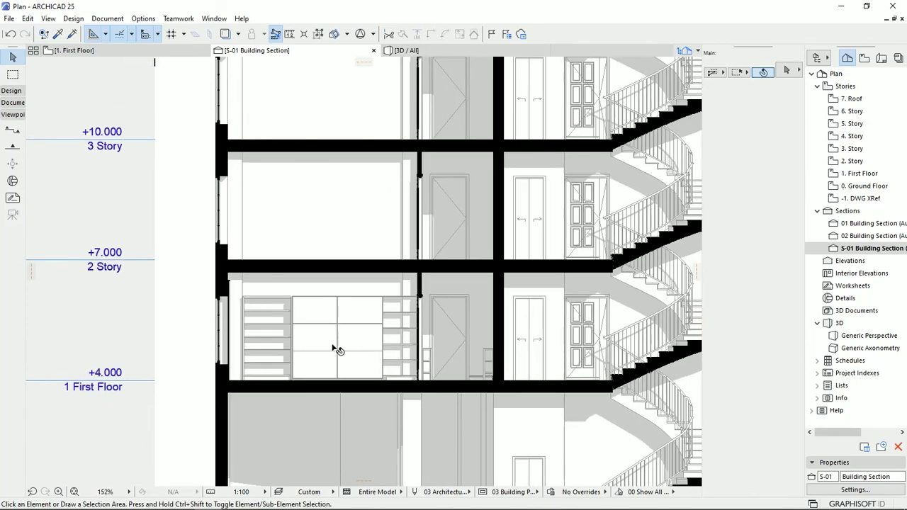
{"action": "scroll", "coordinate": [355, 312], "scroll_direction": "down", "scroll_amount": 3}
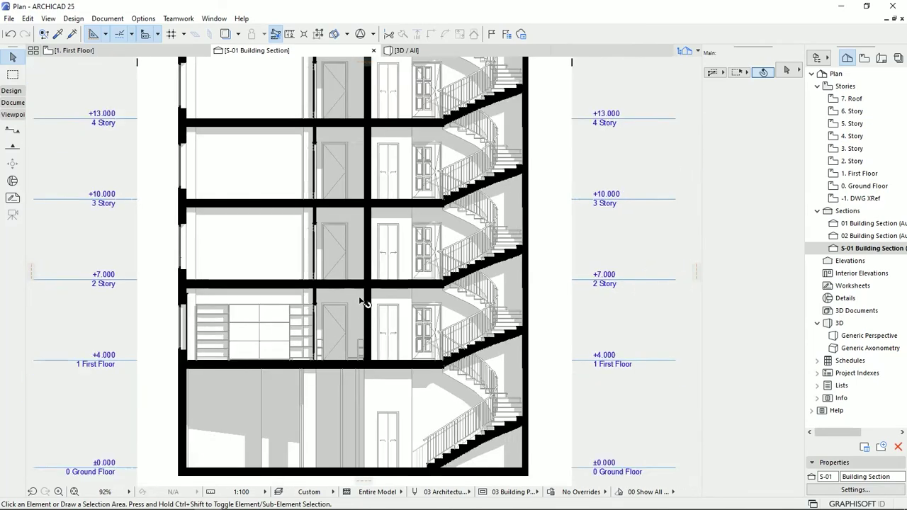
{"action": "scroll", "coordinate": [360, 326], "scroll_direction": "down", "scroll_amount": 1}
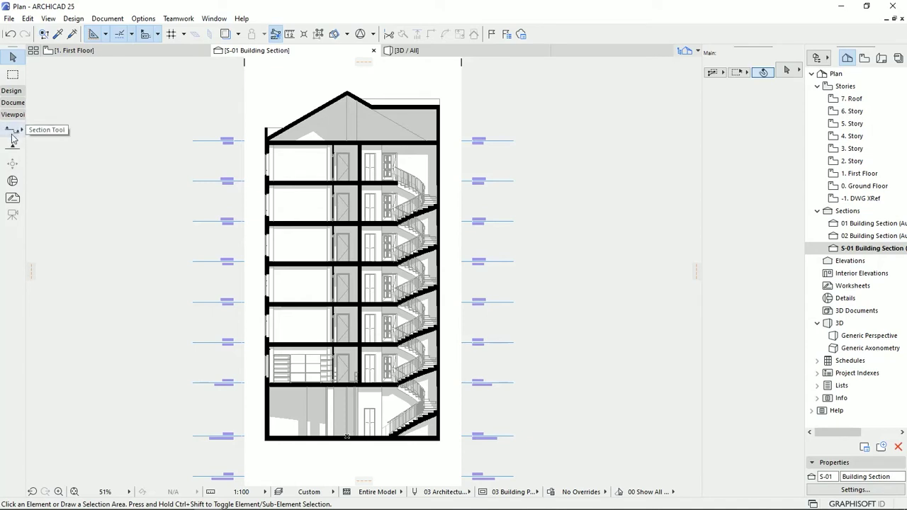
Step: Open the First Floor plan and pick up the S-01 section's settings for a new section line
{"action": "left_click", "coordinate": [149, 51]}
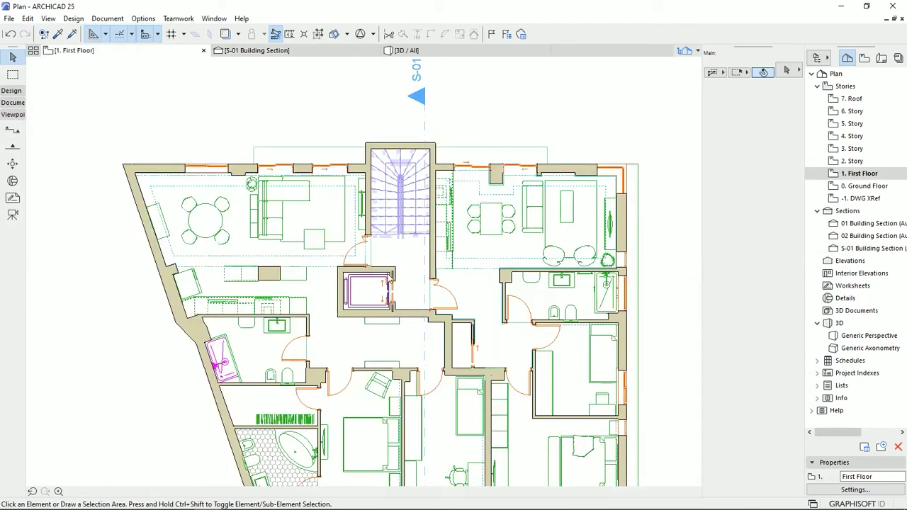
{"action": "scroll", "coordinate": [428, 385], "scroll_direction": "down", "scroll_amount": 2}
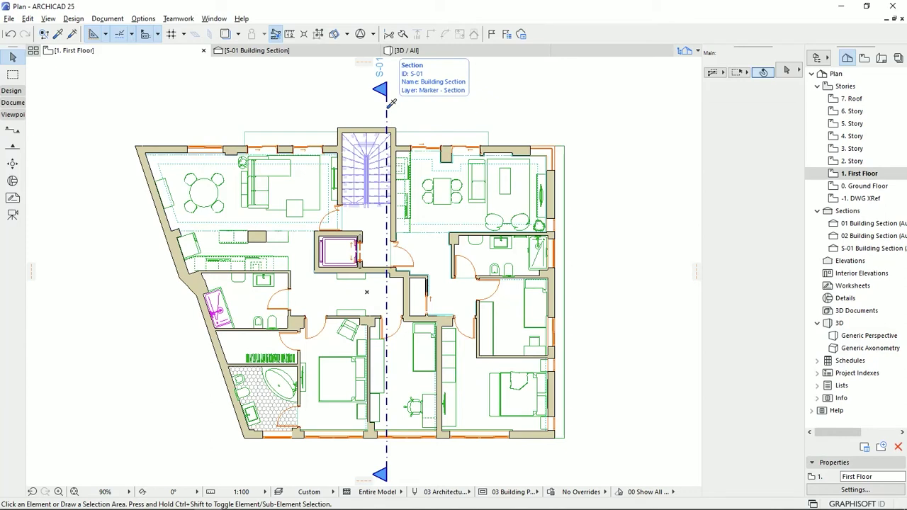
{"action": "left_click", "coordinate": [391, 103], "text": "alt"}
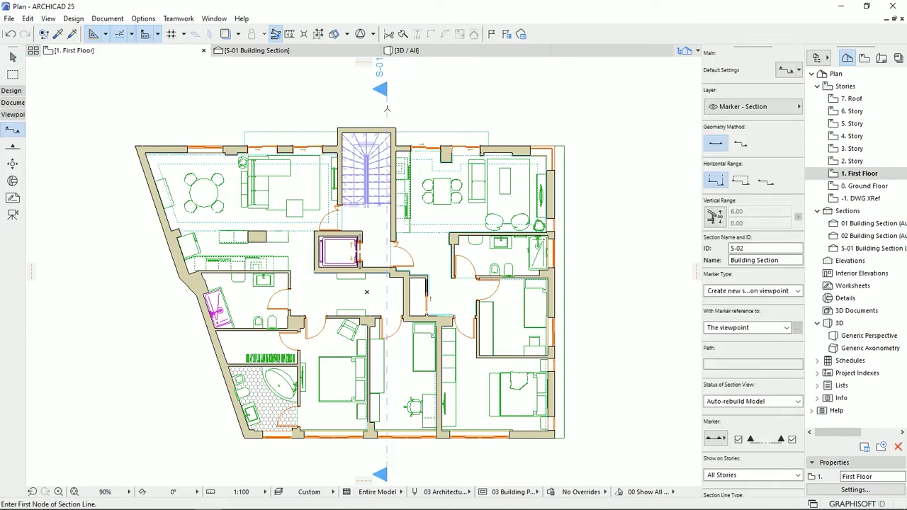
{"action": "key", "text": "alt"}
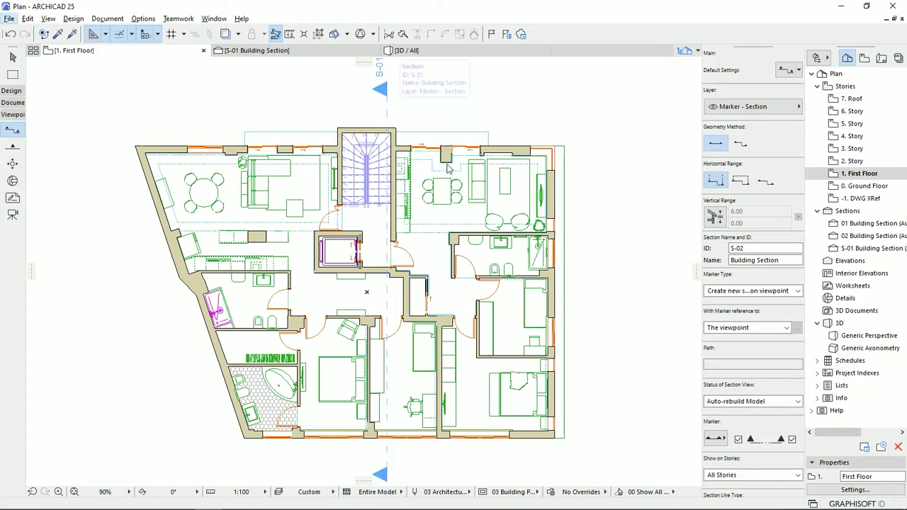
Step: Draw a horizontal section line across the whole plan through the elevator and kitchen counter, looking toward the staircase
{"action": "left_click", "coordinate": [600, 257]}
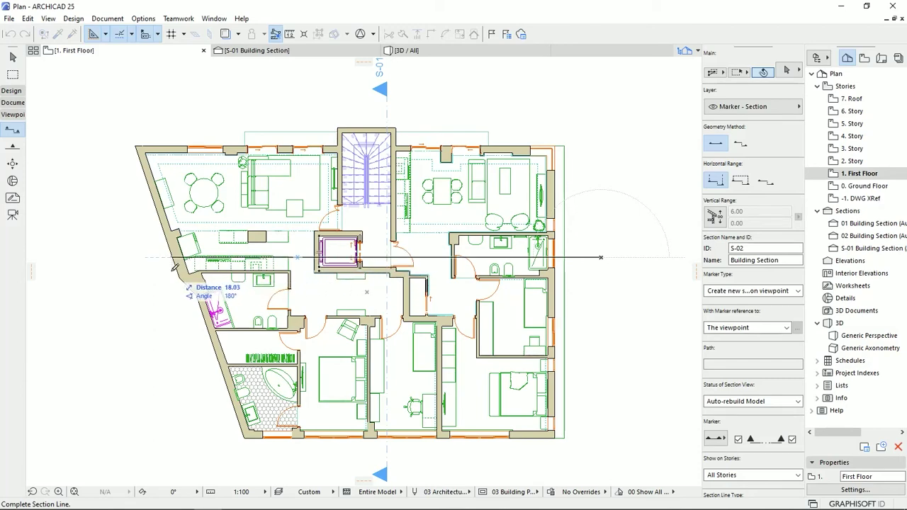
{"action": "scroll", "coordinate": [195, 262], "scroll_direction": "up", "scroll_amount": 3}
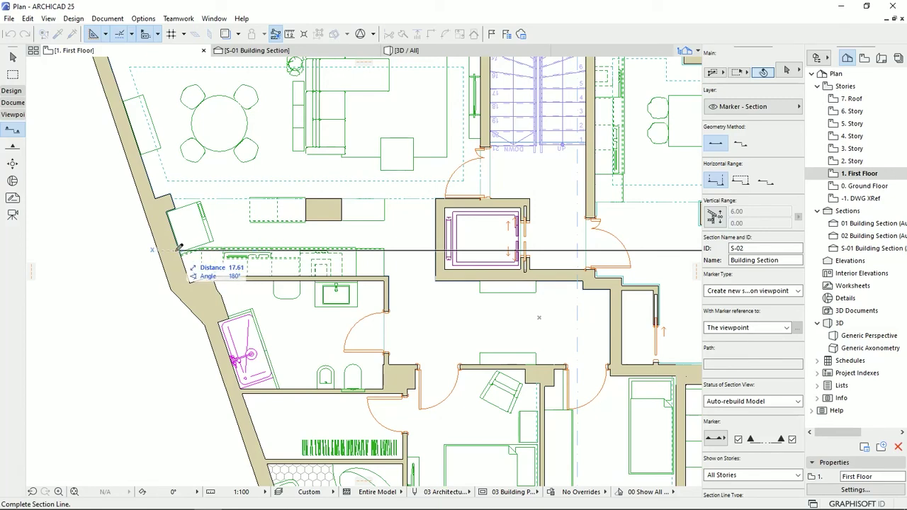
{"action": "scroll", "coordinate": [208, 247], "scroll_direction": "down", "scroll_amount": 2}
{"action": "scroll", "coordinate": [208, 246], "scroll_direction": "down", "scroll_amount": 1}
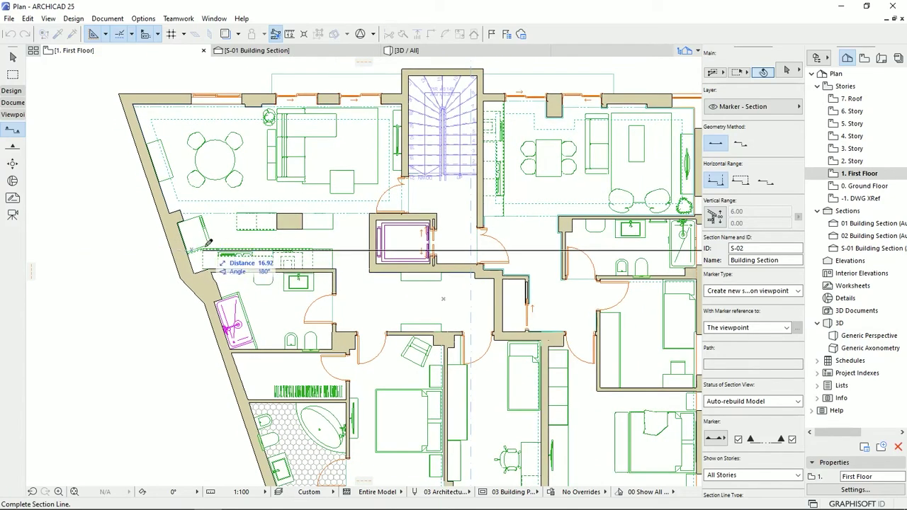
{"action": "left_click", "coordinate": [52, 250]}
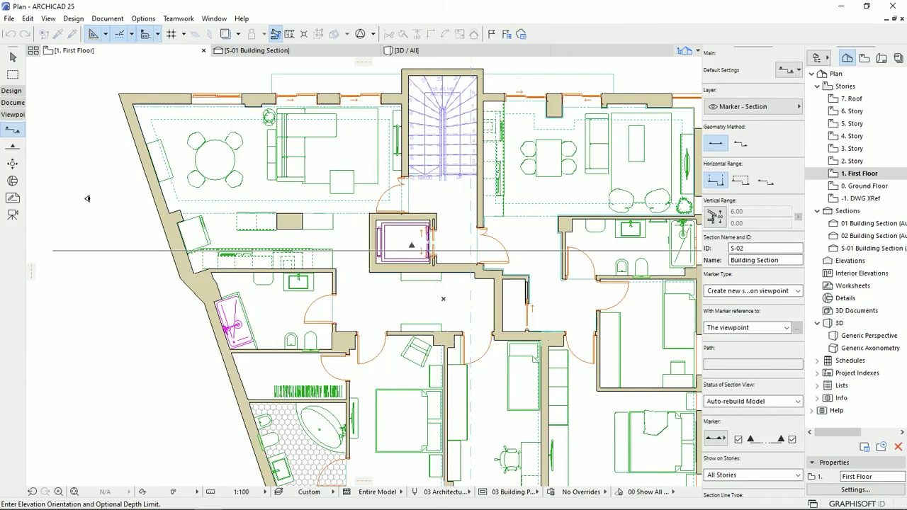
{"action": "left_click", "coordinate": [89, 79]}
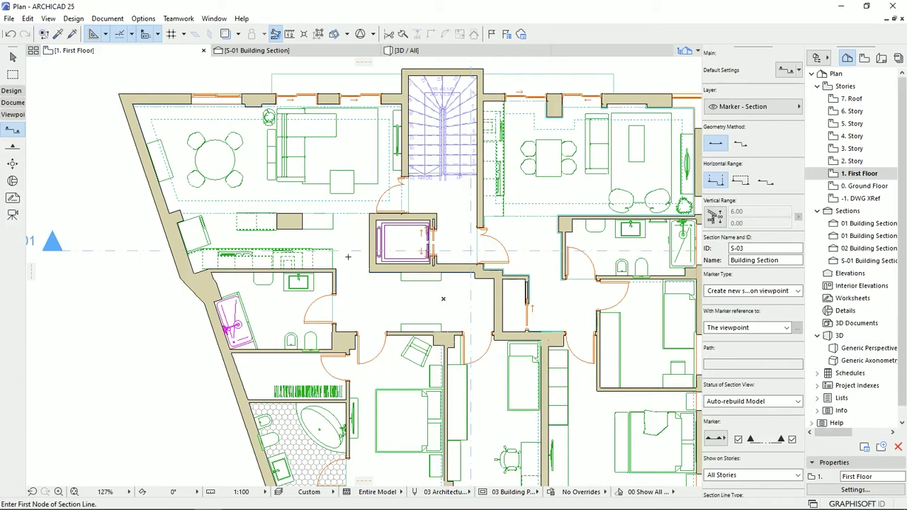
Step: Break the new section line beside the elevator and offset its kitchen-side part about 1.6 m toward the living room
{"action": "left_click", "coordinate": [13, 58]}
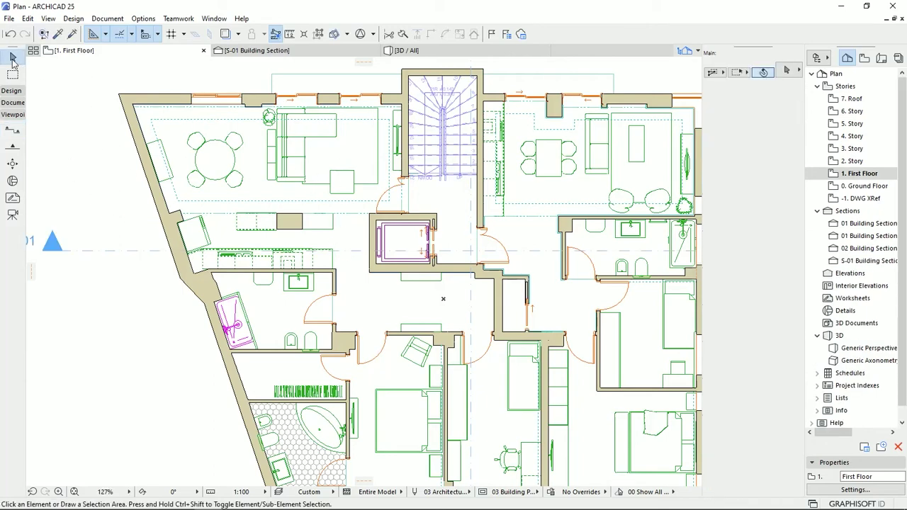
{"action": "left_click", "coordinate": [352, 253]}
{"action": "left_click", "coordinate": [353, 250]}
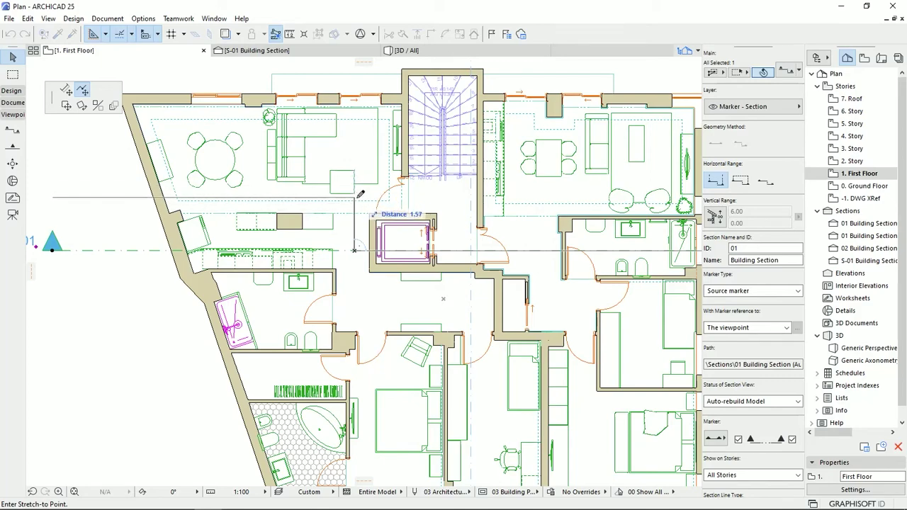
{"action": "left_click", "coordinate": [364, 193]}
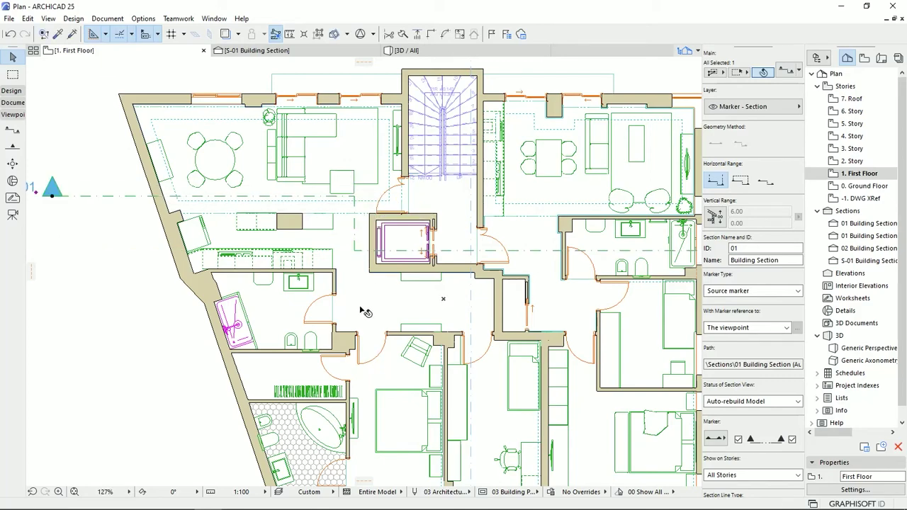
{"action": "middle_click_drag", "start_coordinate": [448, 226], "coordinate": [429, 228]}
{"action": "scroll", "coordinate": [430, 229], "scroll_direction": "down", "scroll_amount": 4}
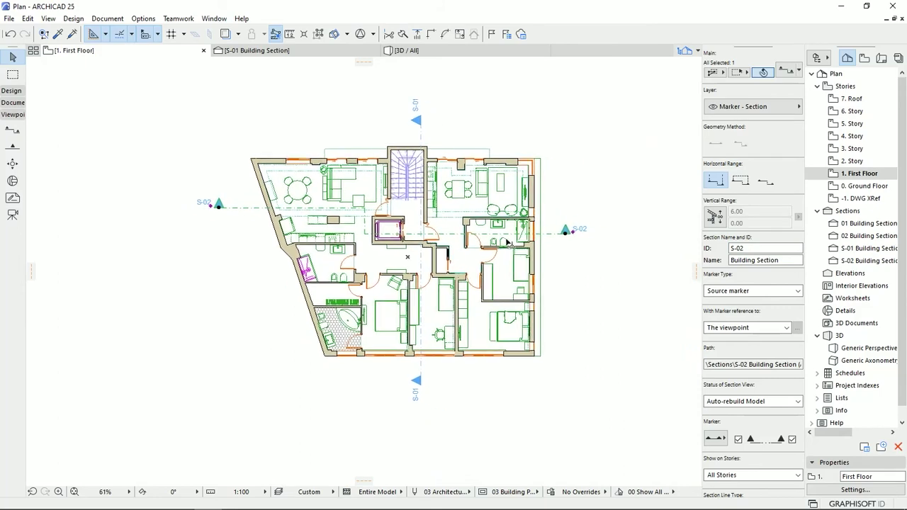
Step: Open the S-02 building section and examine the first-floor bathroom, stairs and elevator with their shadows
{"action": "left_click", "coordinate": [858, 260]}
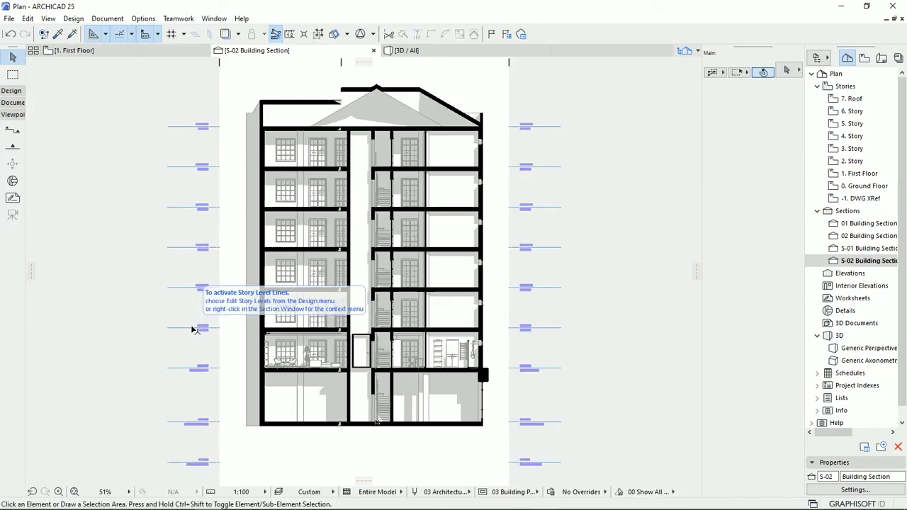
{"action": "scroll", "coordinate": [375, 440], "scroll_direction": "up", "scroll_amount": 1}
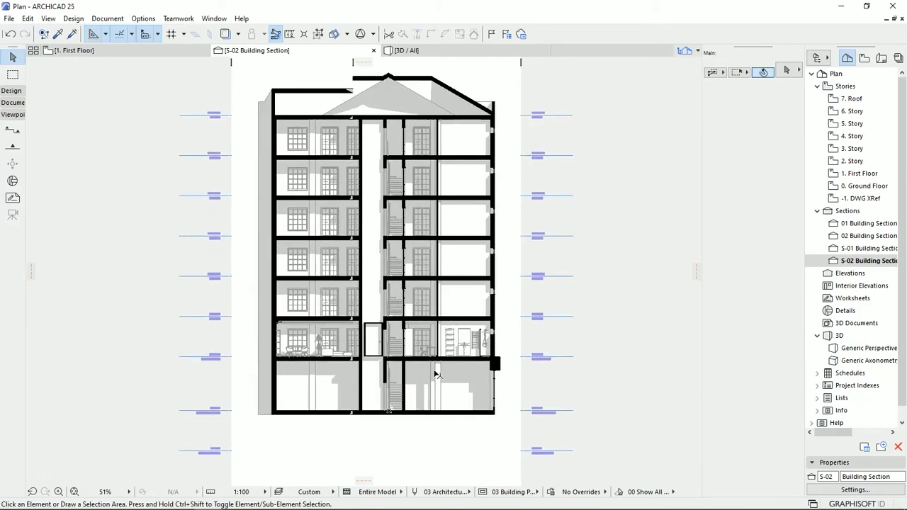
{"action": "scroll", "coordinate": [430, 358], "scroll_direction": "up", "scroll_amount": 3}
{"action": "scroll", "coordinate": [429, 348], "scroll_direction": "up", "scroll_amount": 6}
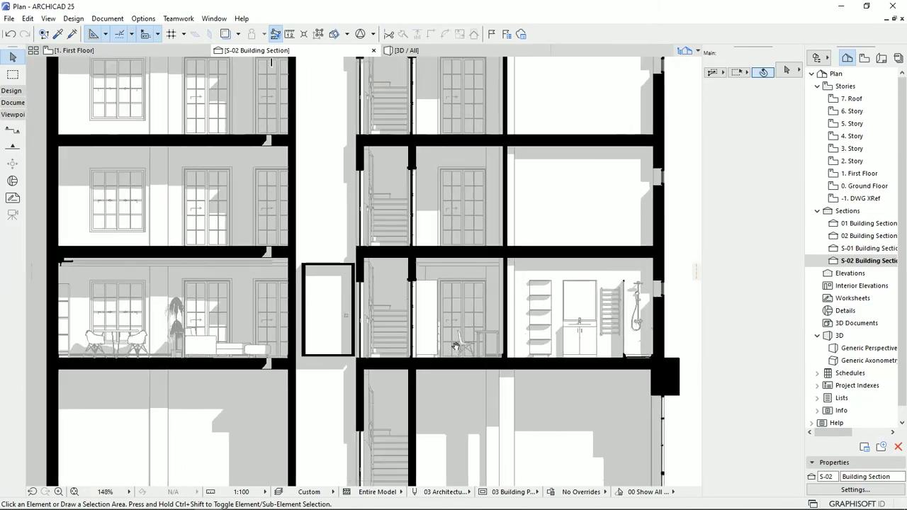
{"action": "scroll", "coordinate": [606, 334], "scroll_direction": "up", "scroll_amount": 5}
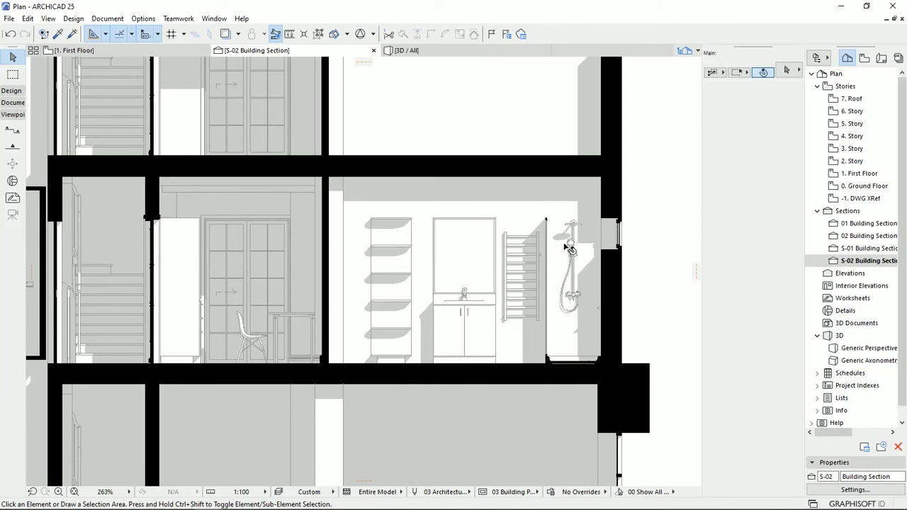
{"action": "scroll", "coordinate": [376, 297], "scroll_direction": "down", "scroll_amount": 3}
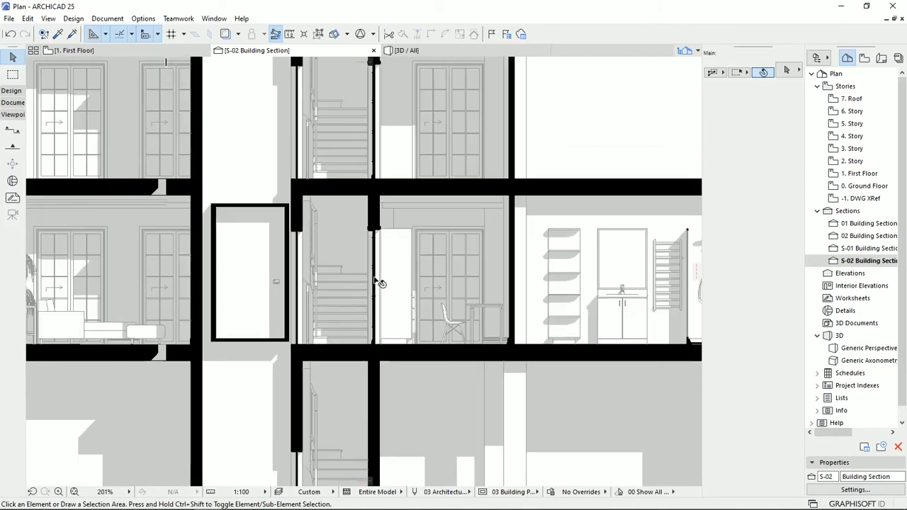
{"action": "middle_click_drag", "start_coordinate": [379, 282], "coordinate": [510, 292]}
{"action": "scroll", "coordinate": [511, 292], "scroll_direction": "down", "scroll_amount": 1}
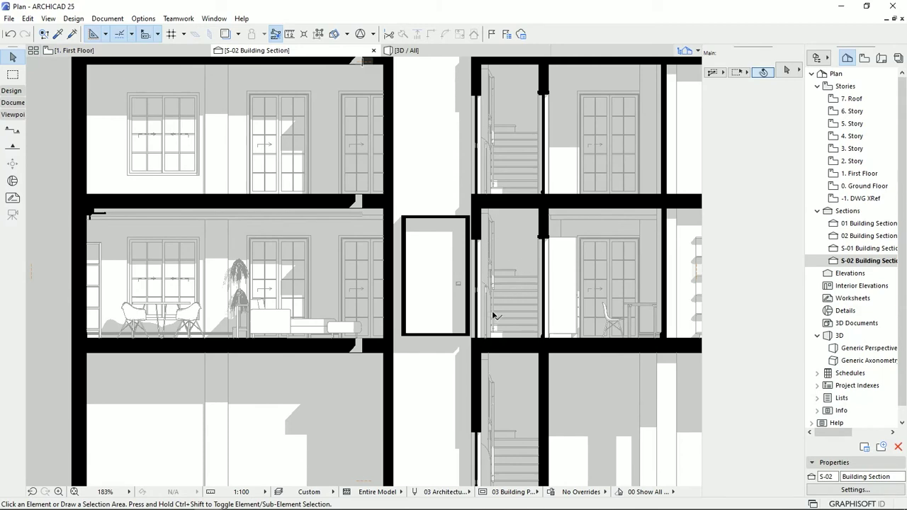
Step: Examine the first-floor living room in the S-02 section, including the cut ceiling molding, furniture, plant and window shadows
{"action": "scroll", "coordinate": [425, 284], "scroll_direction": "down", "scroll_amount": 5}
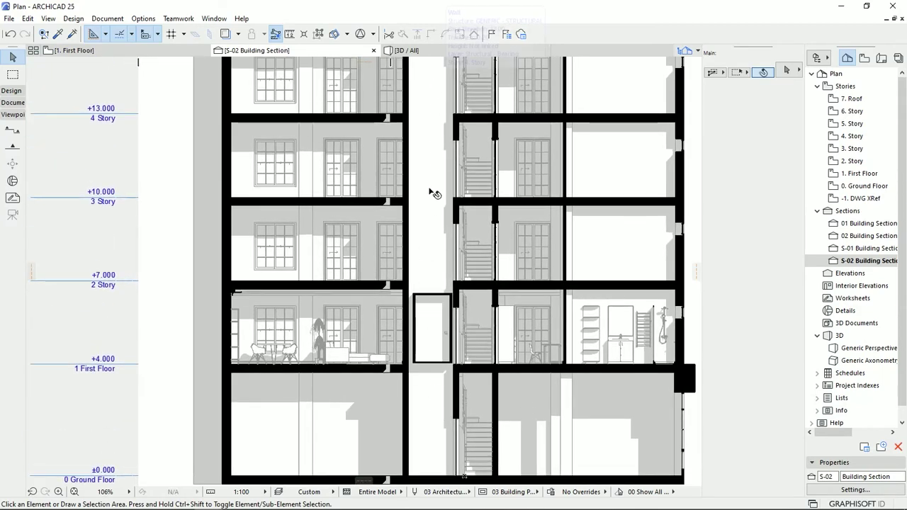
{"action": "scroll", "coordinate": [429, 227], "scroll_direction": "down", "scroll_amount": 2}
{"action": "scroll", "coordinate": [368, 374], "scroll_direction": "up", "scroll_amount": 1}
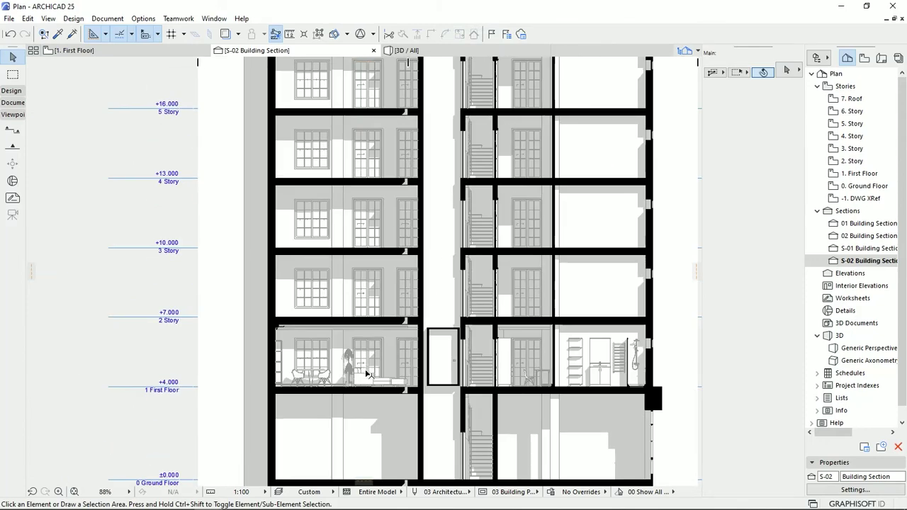
{"action": "scroll", "coordinate": [368, 374], "scroll_direction": "up", "scroll_amount": 6}
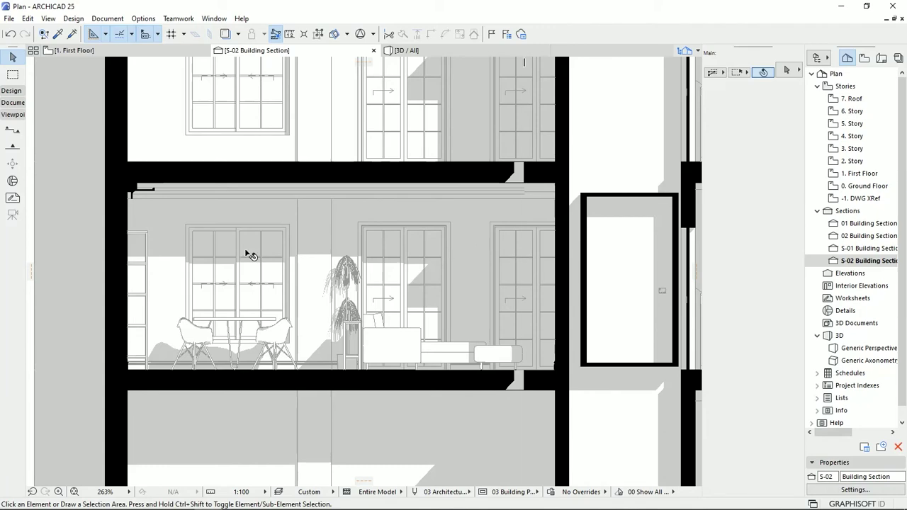
{"action": "scroll", "coordinate": [213, 227], "scroll_direction": "up", "scroll_amount": 3}
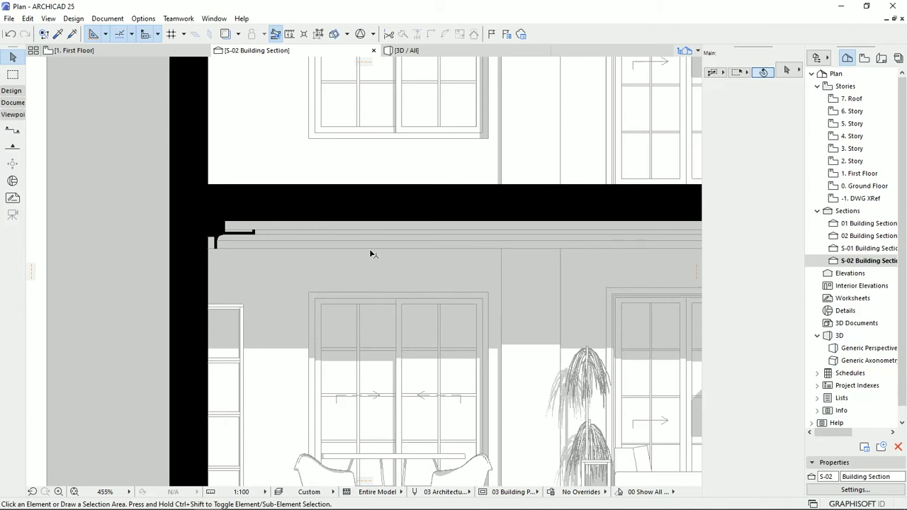
{"action": "middle_click_drag", "start_coordinate": [248, 255], "coordinate": [239, 259]}
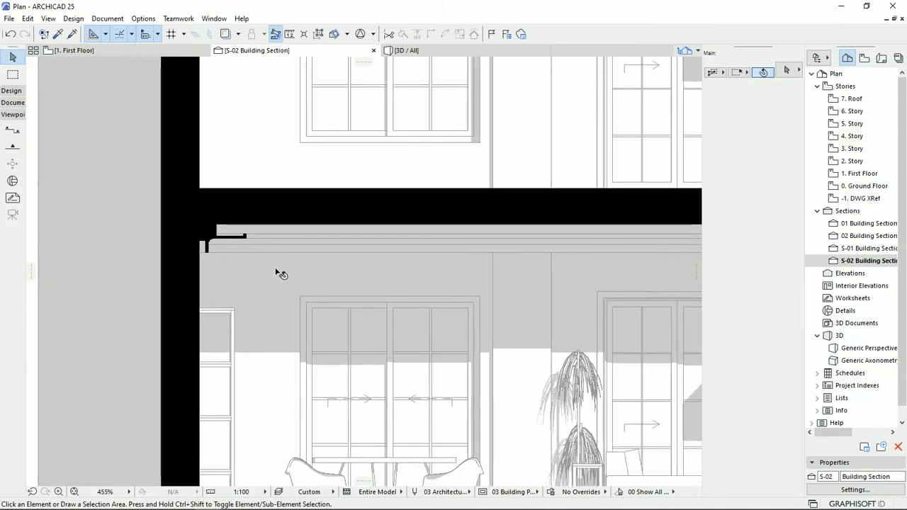
{"action": "middle_click_drag", "start_coordinate": [283, 259], "coordinate": [180, 241]}
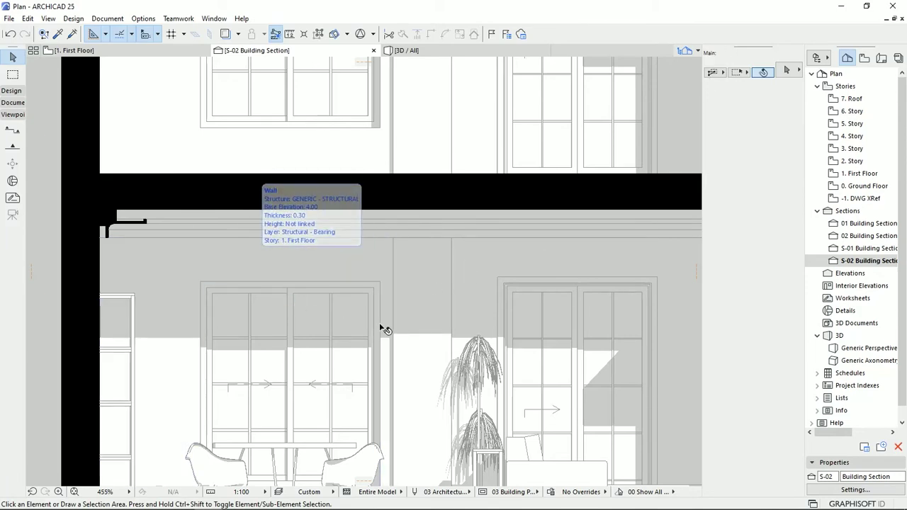
{"action": "scroll", "coordinate": [431, 288], "scroll_direction": "down", "scroll_amount": 3}
{"action": "middle_click_drag", "start_coordinate": [457, 283], "coordinate": [170, 208]}
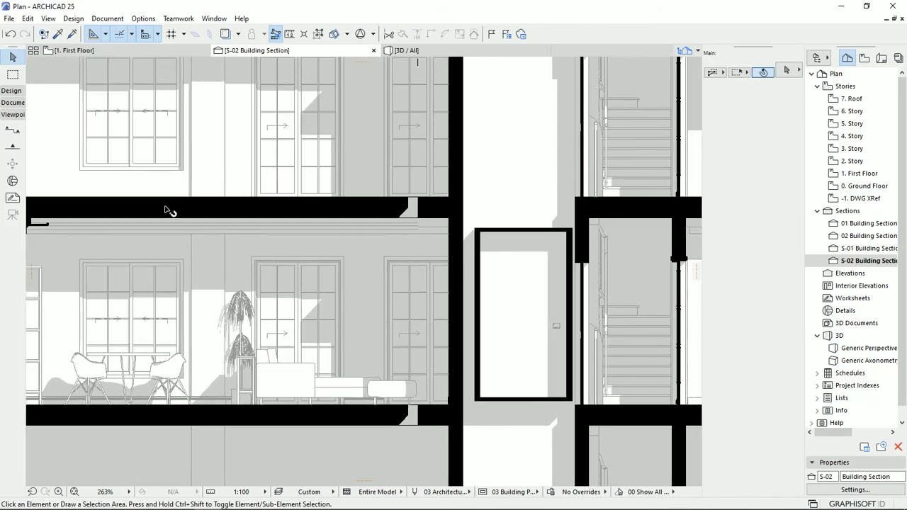
Step: Examine the S-02 section's upper stories and the roof where the section line is offset
{"action": "scroll", "coordinate": [196, 243], "scroll_direction": "down", "scroll_amount": 2}
{"action": "scroll", "coordinate": [175, 270], "scroll_direction": "down", "scroll_amount": 2}
{"action": "middle_click_drag", "start_coordinate": [175, 272], "coordinate": [219, 336]}
{"action": "middle_click_drag", "start_coordinate": [504, 452], "coordinate": [446, 274]}
{"action": "scroll", "coordinate": [446, 274], "scroll_direction": "down", "scroll_amount": 4}
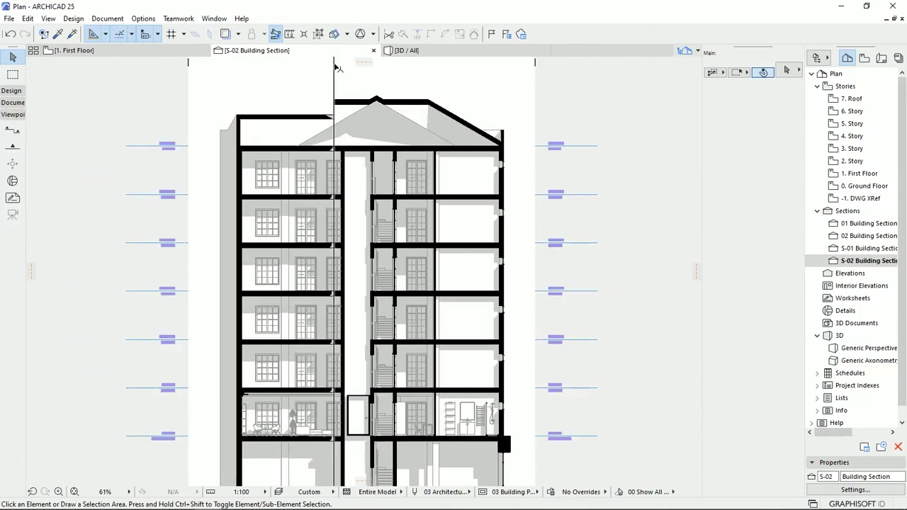
Step: Shift the S-02 section's break line onto the adjacent elevator shaft wall
{"action": "mouse_move", "coordinate": [336, 68]}
{"action": "left_mouse_down"}
{"action": "mouse_move", "coordinate": [356, 71]}
{"action": "mouse_move", "coordinate": [343, 154]}
{"action": "left_mouse_up"}
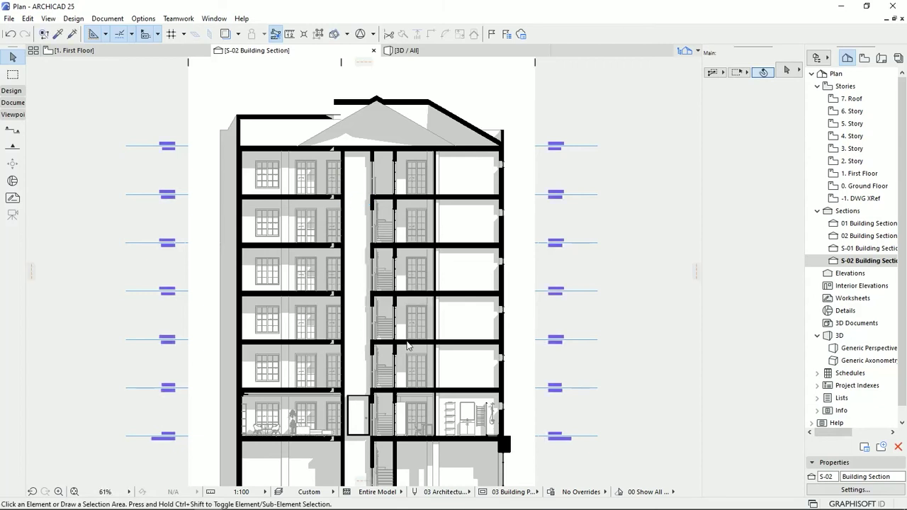
{"action": "middle_click_drag", "start_coordinate": [360, 335], "coordinate": [344, 274]}
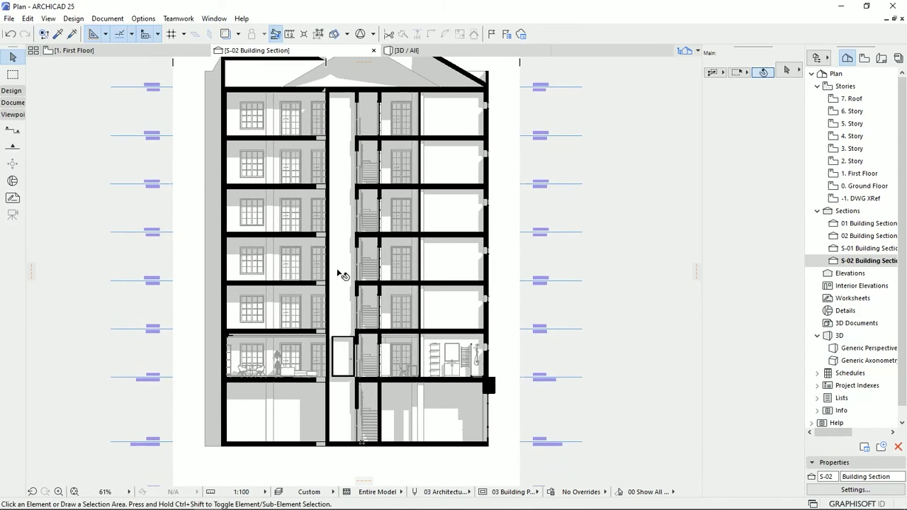
{"action": "scroll", "coordinate": [339, 259], "scroll_direction": "down", "scroll_amount": 4}
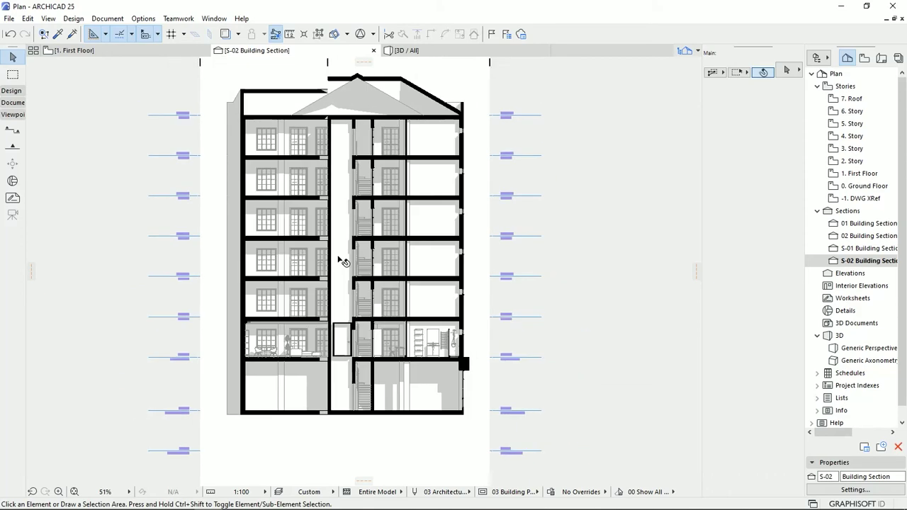
Step: Open the S-01 building section and review the model appearance group in its section settings
{"action": "double_click", "coordinate": [862, 248]}
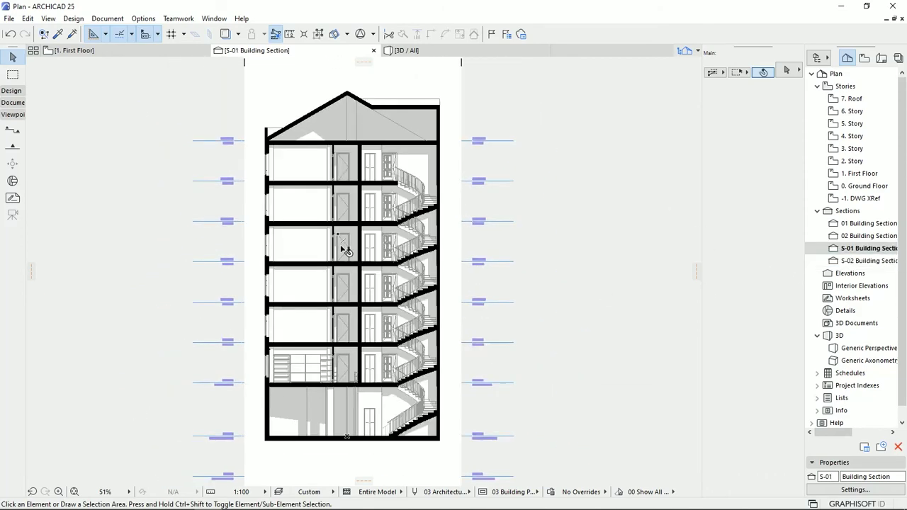
{"action": "middle_click_drag", "start_coordinate": [329, 314], "coordinate": [340, 325]}
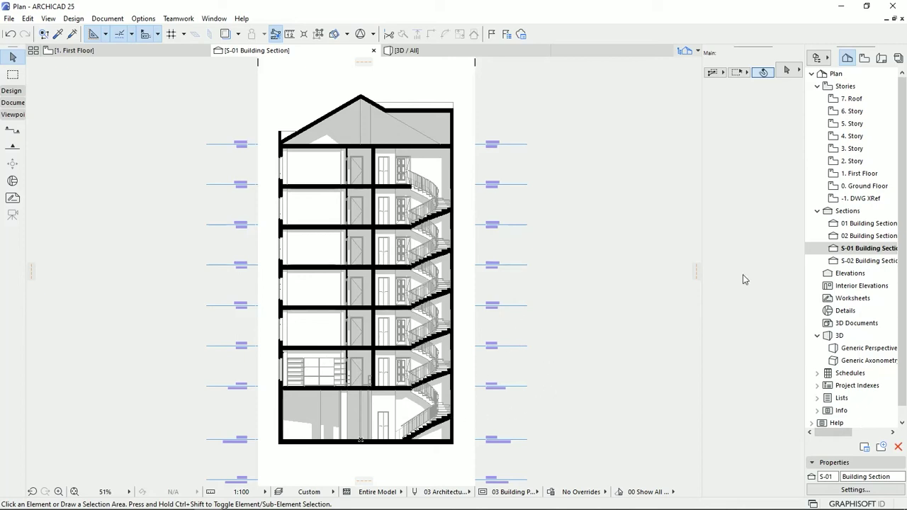
{"action": "right_click", "coordinate": [862, 253]}
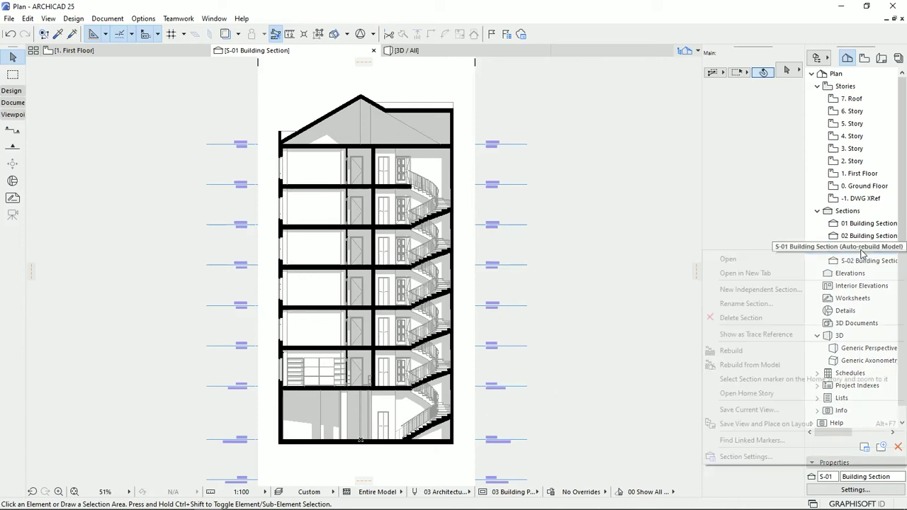
{"action": "left_click", "coordinate": [792, 457]}
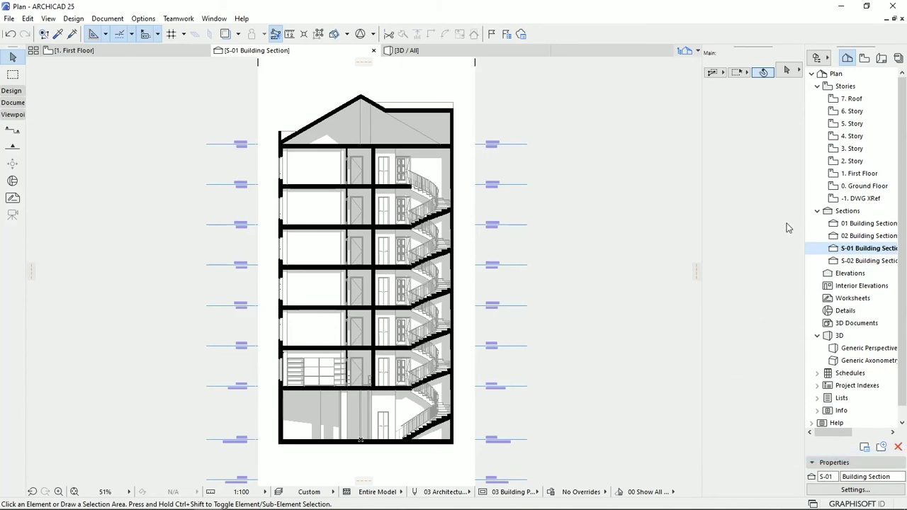
{"action": "left_click", "coordinate": [499, 110]}
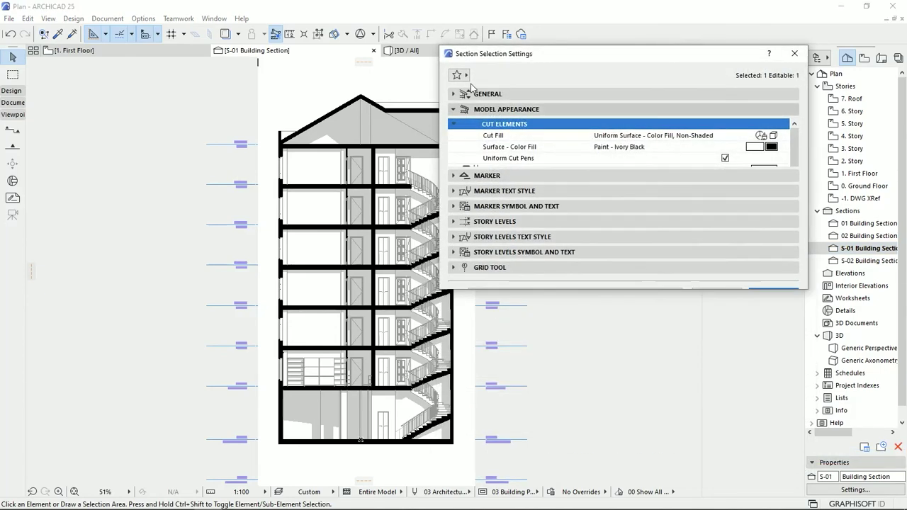
{"action": "left_click_drag", "start_coordinate": [498, 60], "coordinate": [416, 78]}
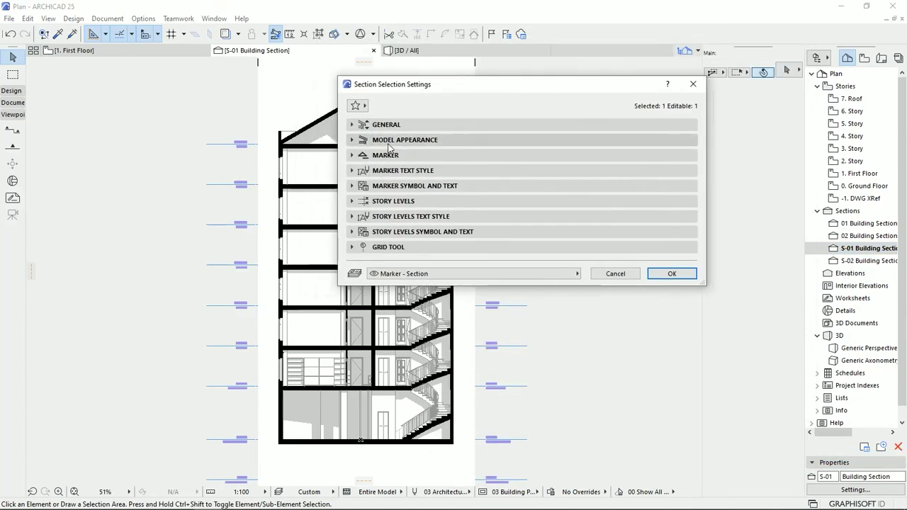
{"action": "left_click", "coordinate": [405, 138]}
{"action": "left_click", "coordinate": [405, 138]}
Step: Review the S-01 section marker's line and size settings, text style, and available marker styles
{"action": "left_click", "coordinate": [403, 154]}
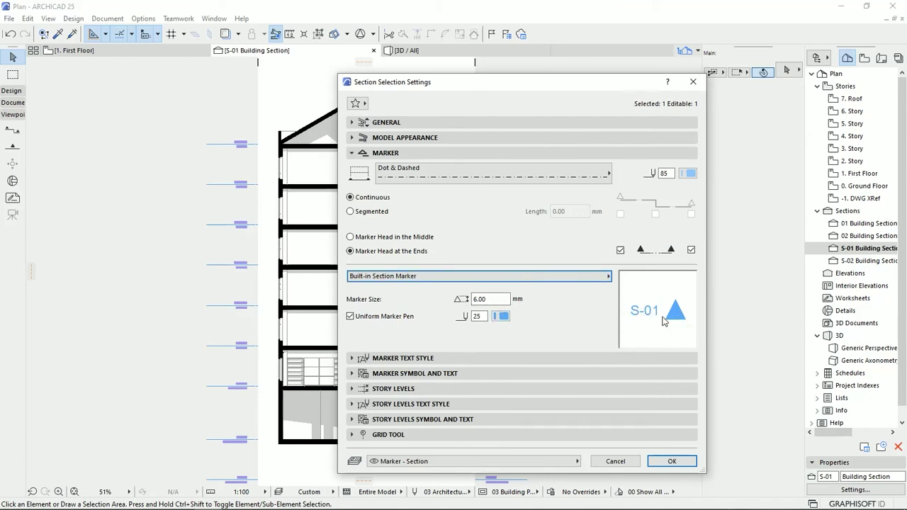
{"action": "left_click", "coordinate": [386, 153]}
{"action": "left_click", "coordinate": [404, 169]}
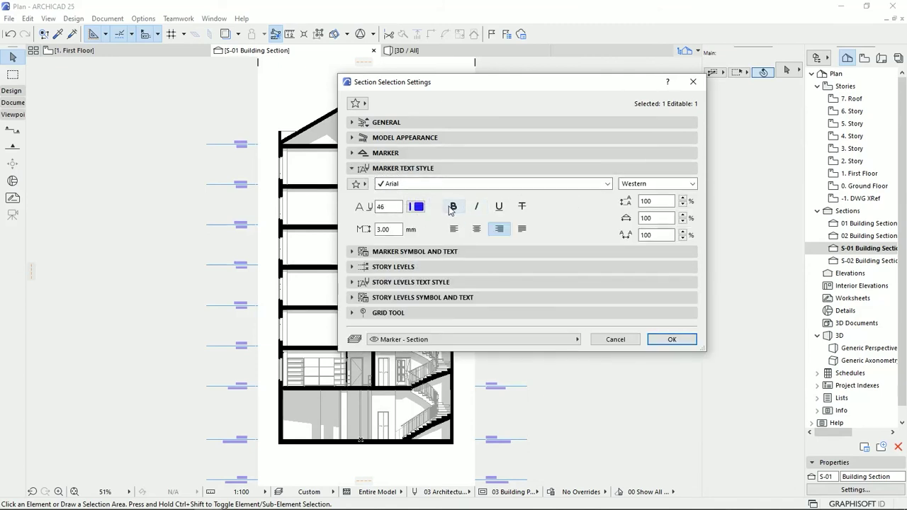
{"action": "left_click", "coordinate": [426, 170]}
{"action": "left_click", "coordinate": [430, 184]}
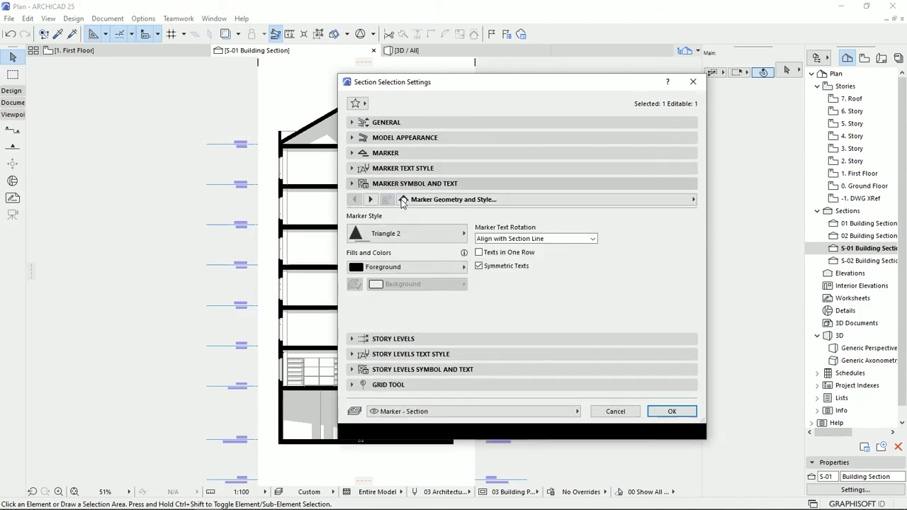
{"action": "left_click", "coordinate": [418, 236]}
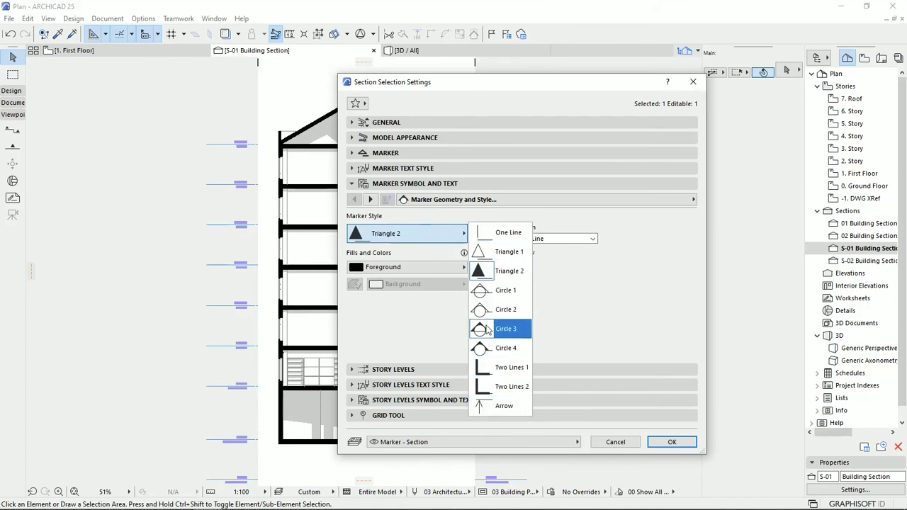
{"action": "left_click", "coordinate": [376, 204]}
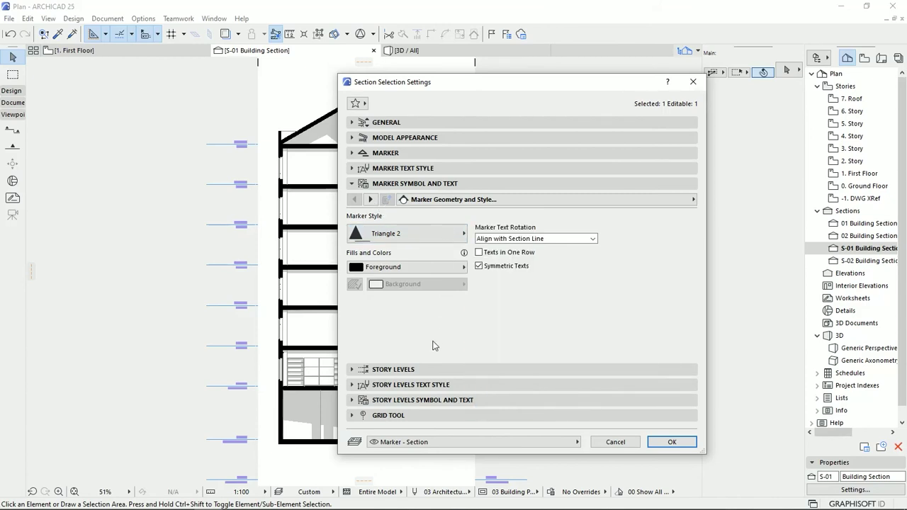
Step: Try the options that show or hide the markers and story level lines on either side of the S-01 section
{"action": "left_click", "coordinate": [422, 369]}
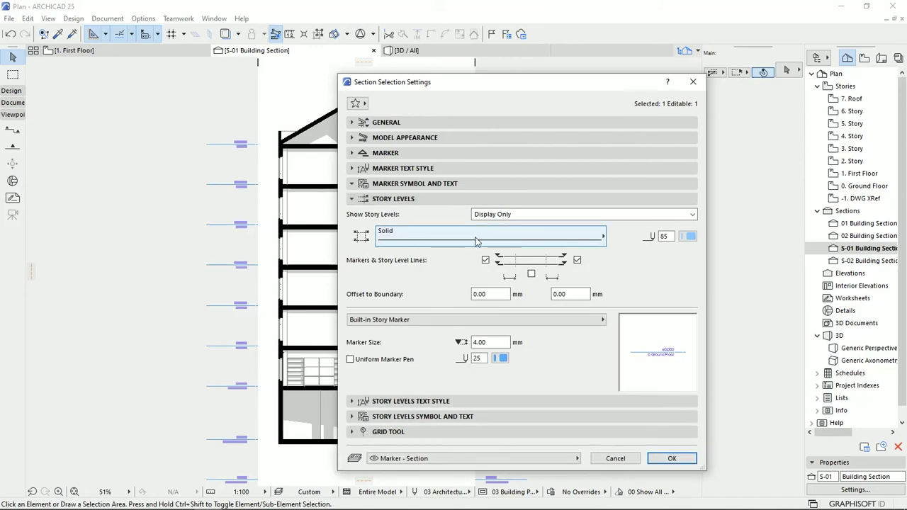
{"action": "left_click", "coordinate": [578, 260]}
{"action": "left_click", "coordinate": [578, 261]}
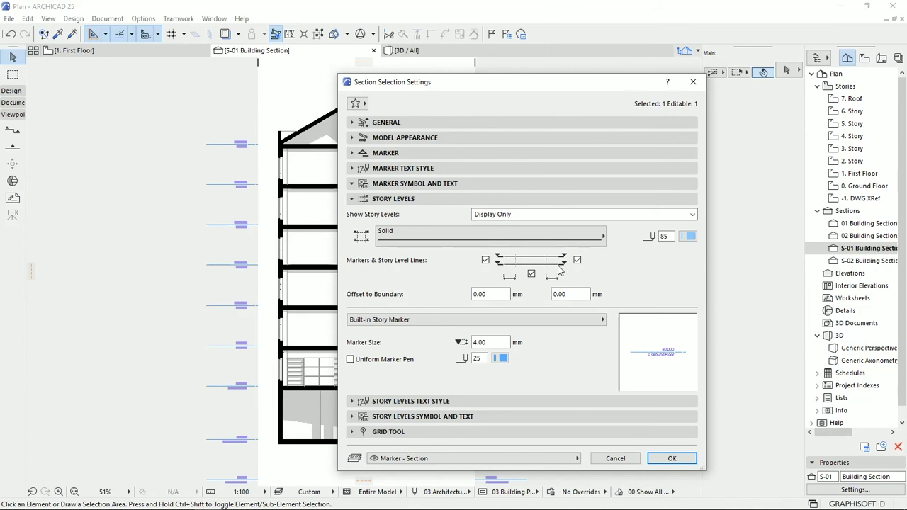
{"action": "left_click", "coordinate": [486, 260]}
{"action": "left_click", "coordinate": [532, 275]}
{"action": "left_click", "coordinate": [532, 276]}
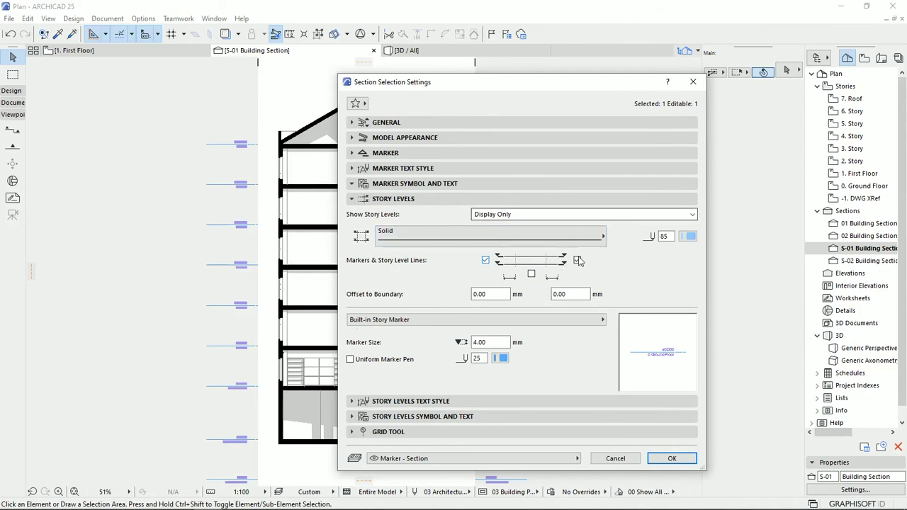
{"action": "left_click_drag", "start_coordinate": [471, 89], "coordinate": [468, 76]}
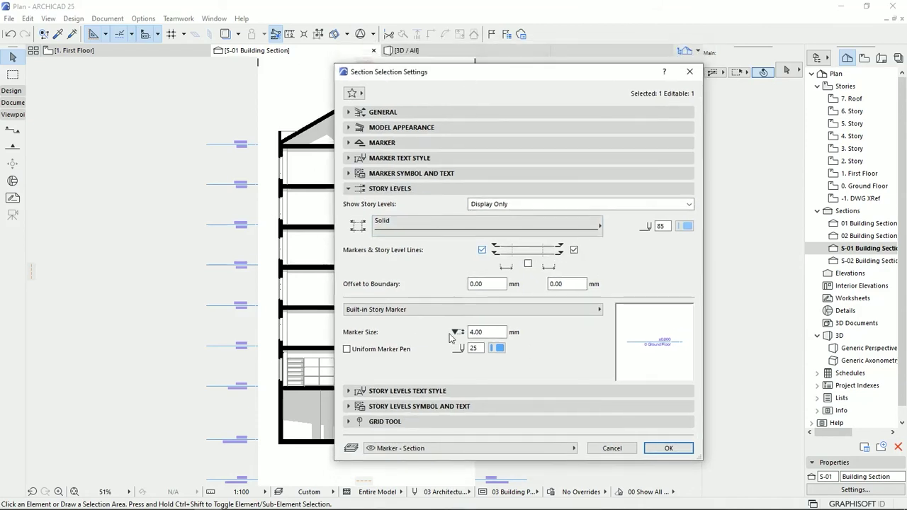
Step: Review the story levels text style and grid display settings, and leave the section settings without applying changes
{"action": "left_click", "coordinate": [406, 388]}
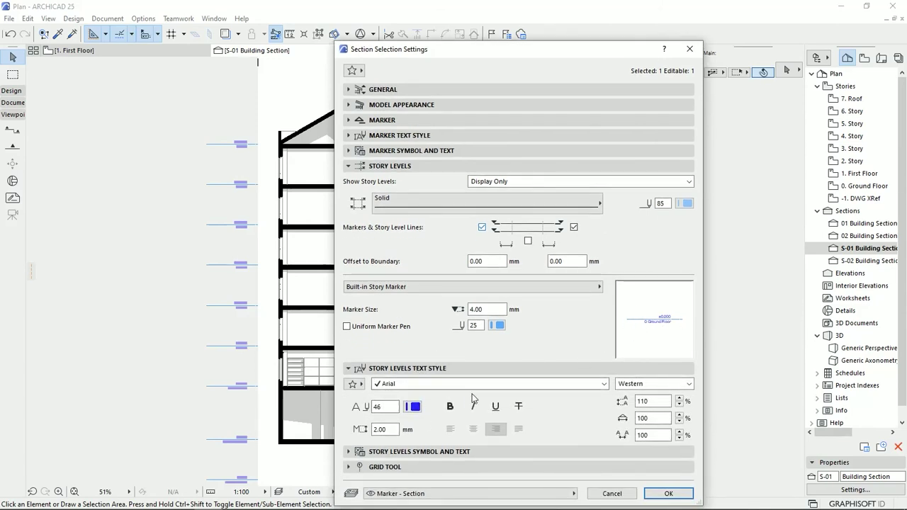
{"action": "left_click", "coordinate": [407, 467]}
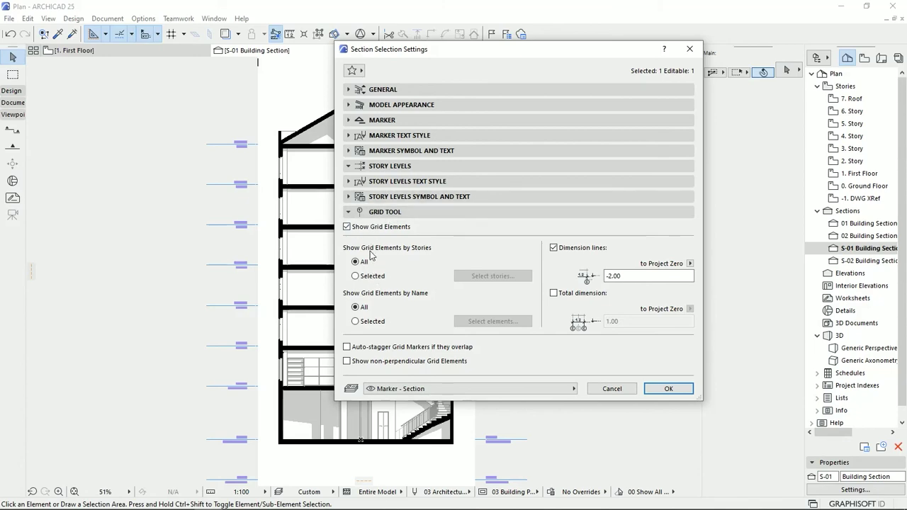
{"action": "left_click_drag", "start_coordinate": [464, 53], "coordinate": [620, 65]}
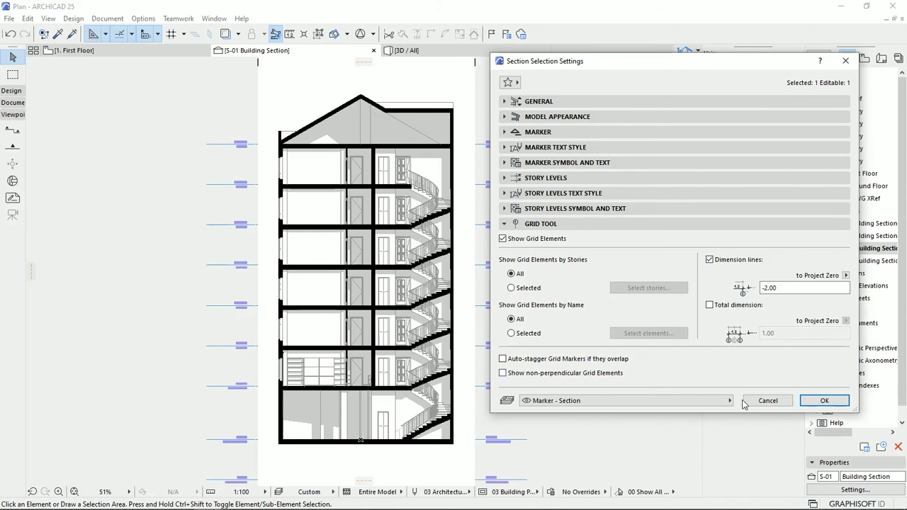
{"action": "left_click", "coordinate": [768, 401]}
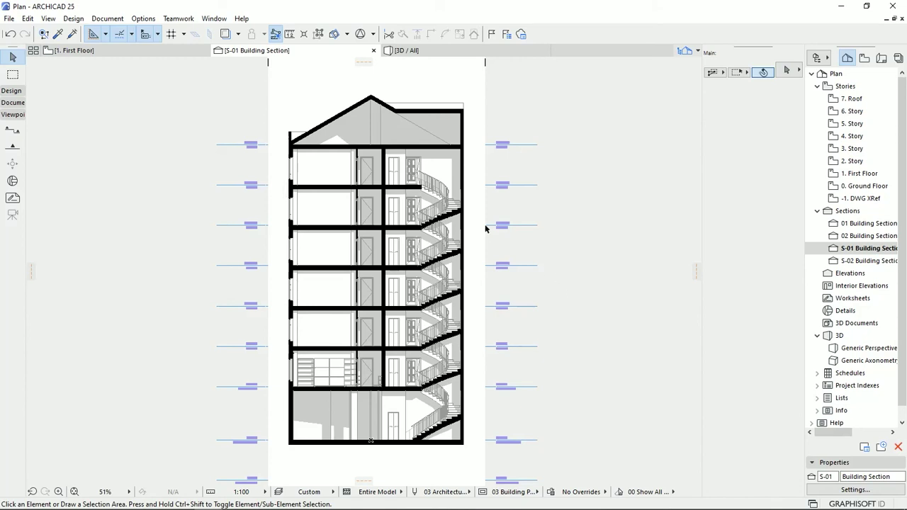
Step: Review the complete S-02 building section and return to the first floor plan with the section line deselected
{"action": "double_click", "coordinate": [869, 263]}
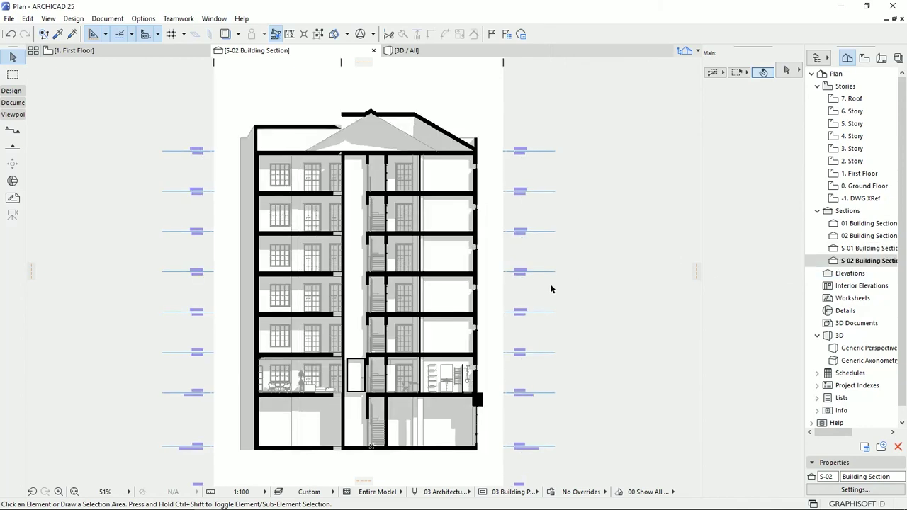
{"action": "scroll", "coordinate": [436, 340], "scroll_direction": "down", "scroll_amount": 2}
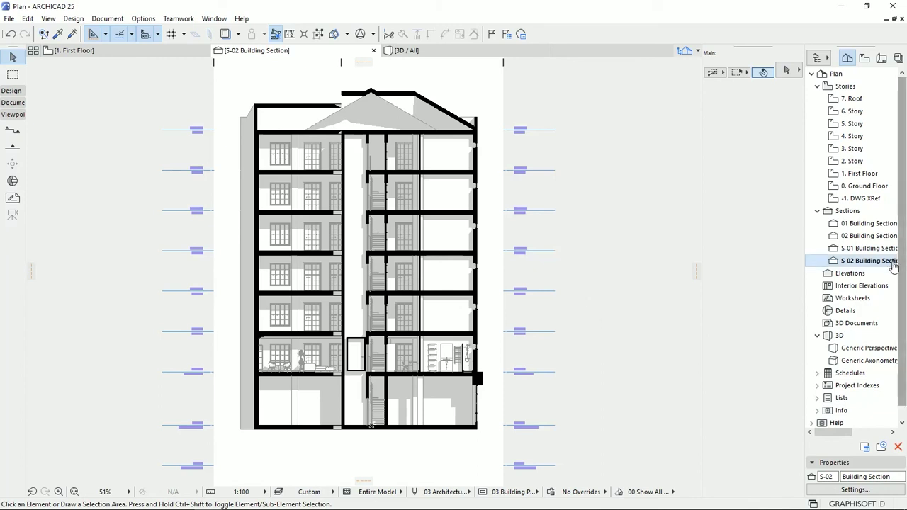
{"action": "left_click", "coordinate": [105, 52]}
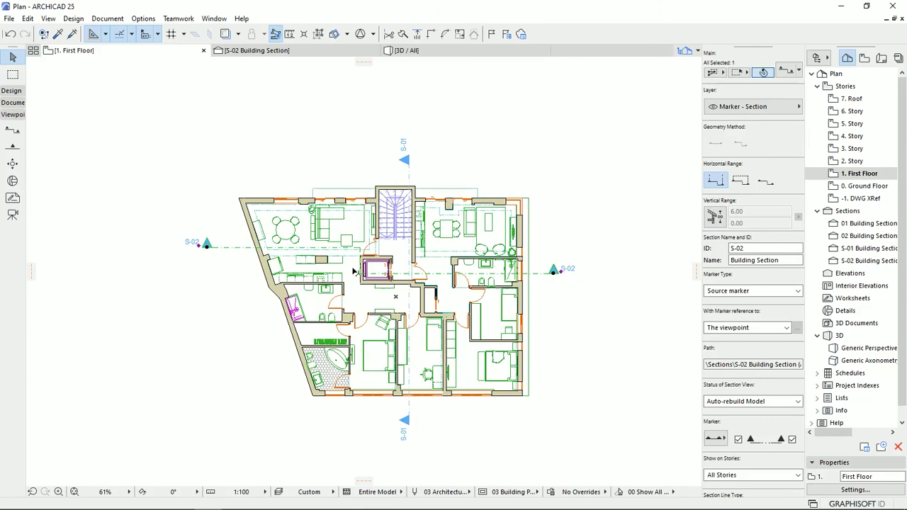
{"action": "left_click", "coordinate": [209, 321]}
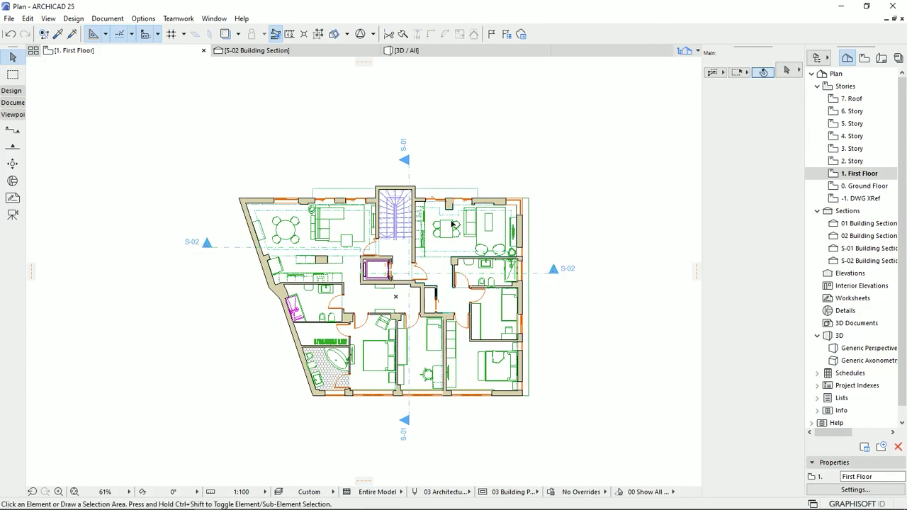